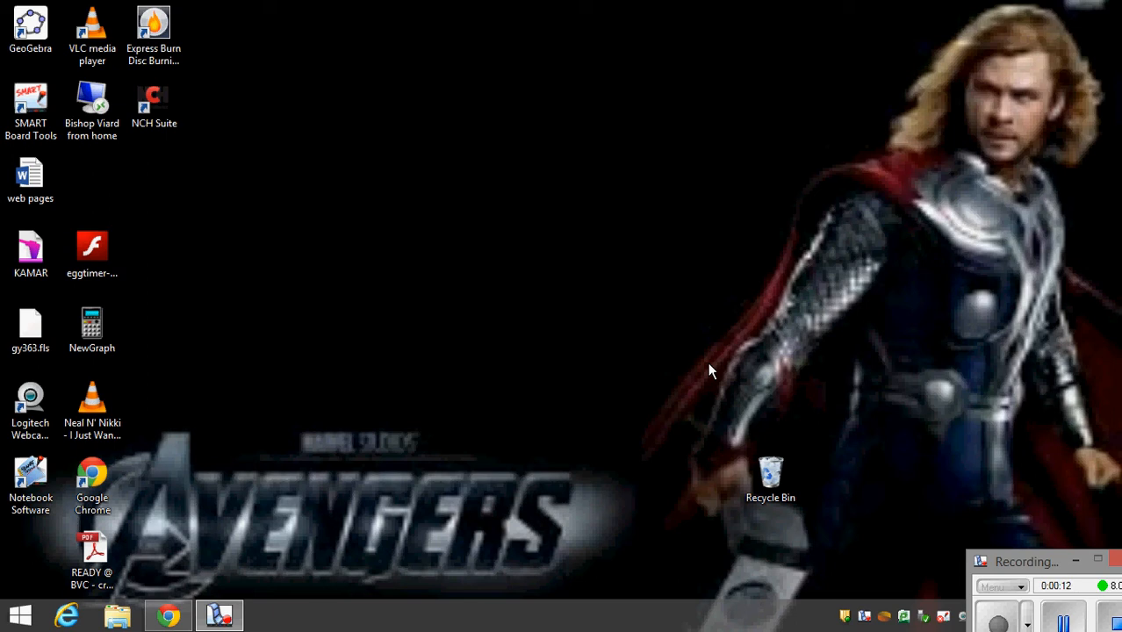
- Browse to the Mathematics folder on the StudentSharedResources (S:) drive in File Explorer
{"action": "left_click", "coordinate": [117, 616]}
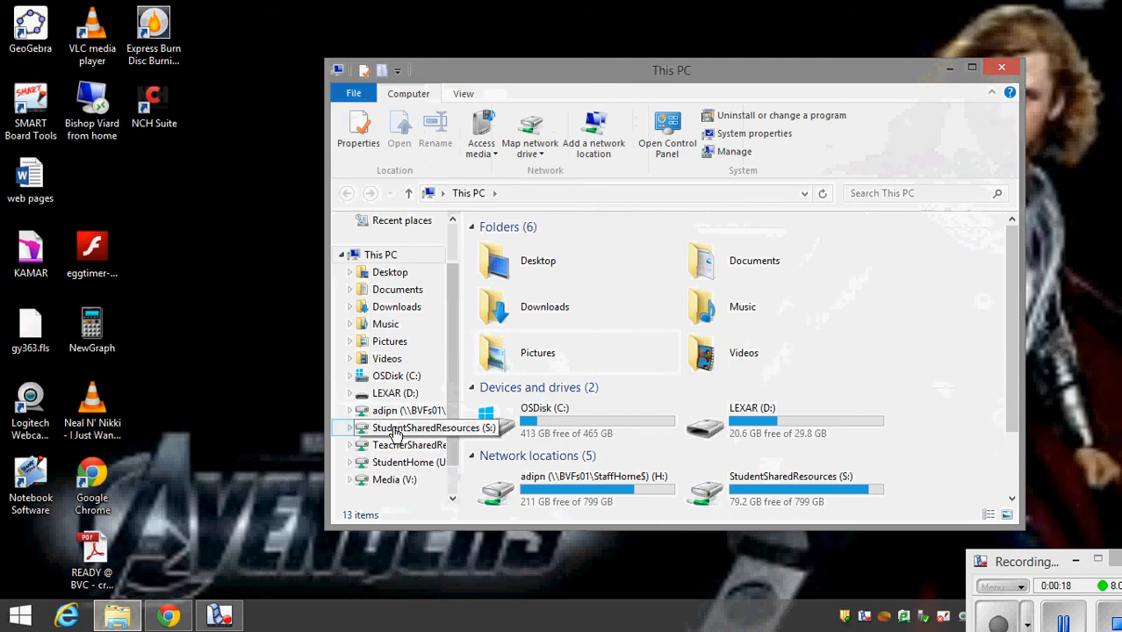
{"action": "left_click", "coordinate": [395, 430]}
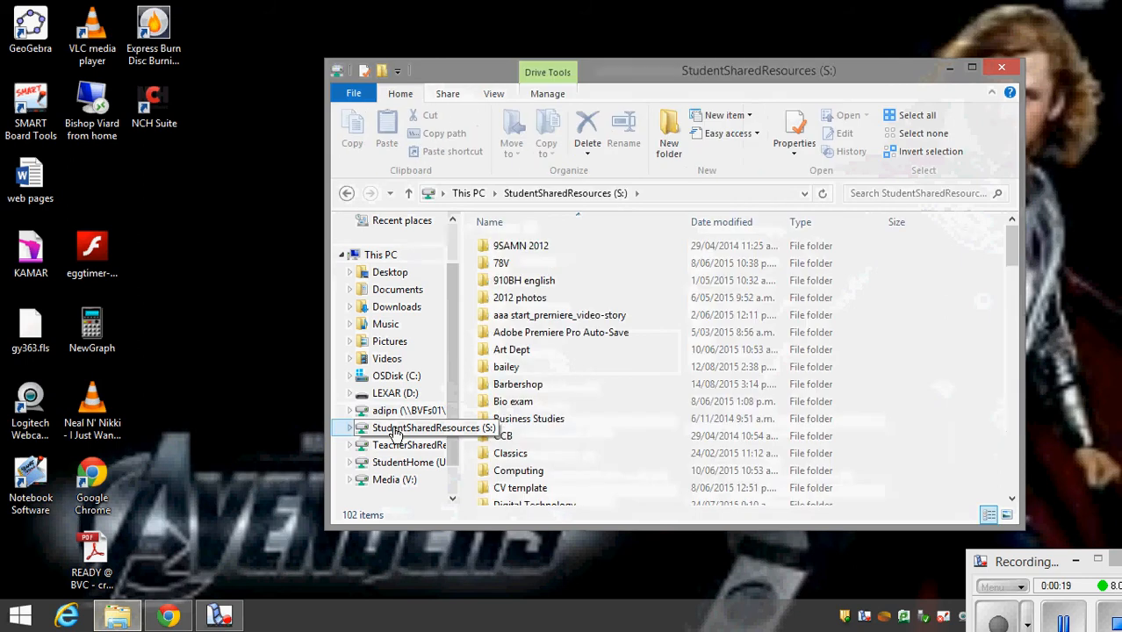
{"action": "left_click", "coordinate": [623, 421]}
{"action": "scroll", "coordinate": [623, 426], "scroll_direction": "down", "scroll_amount": 2}
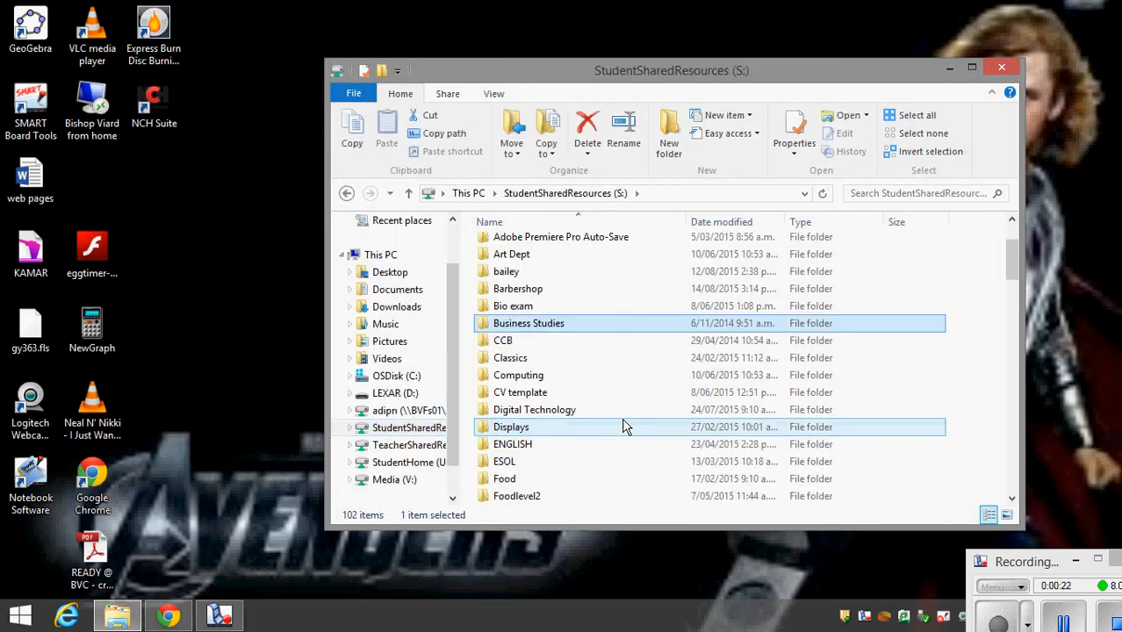
{"action": "scroll", "coordinate": [624, 426], "scroll_direction": "down", "scroll_amount": 2}
{"action": "scroll", "coordinate": [623, 426], "scroll_direction": "down", "scroll_amount": 3}
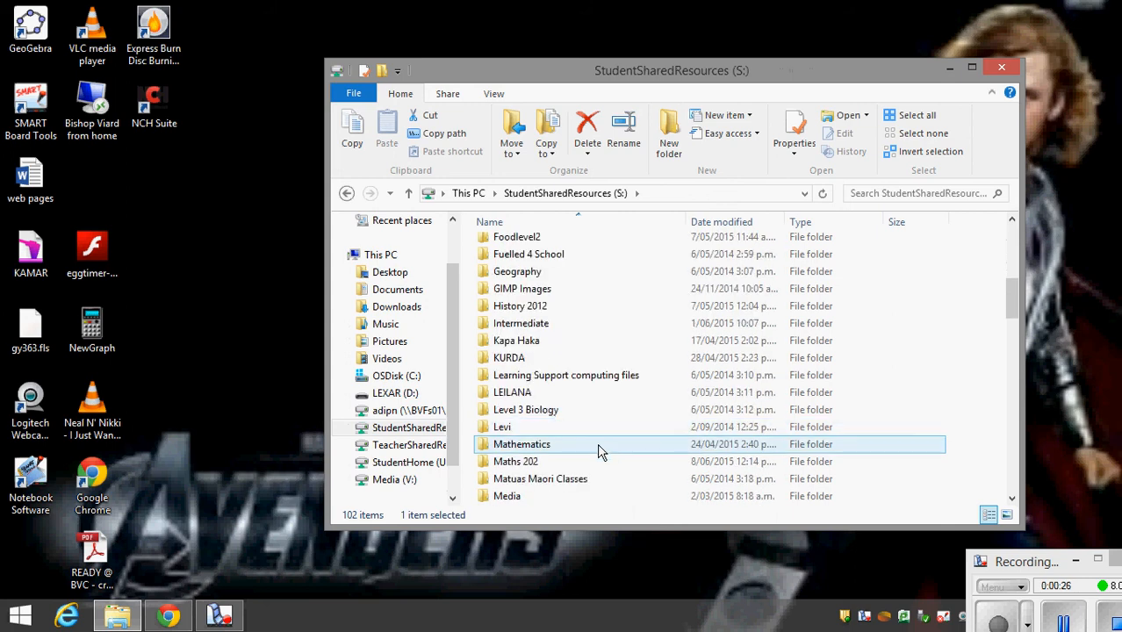
{"action": "double_click", "coordinate": [600, 452]}
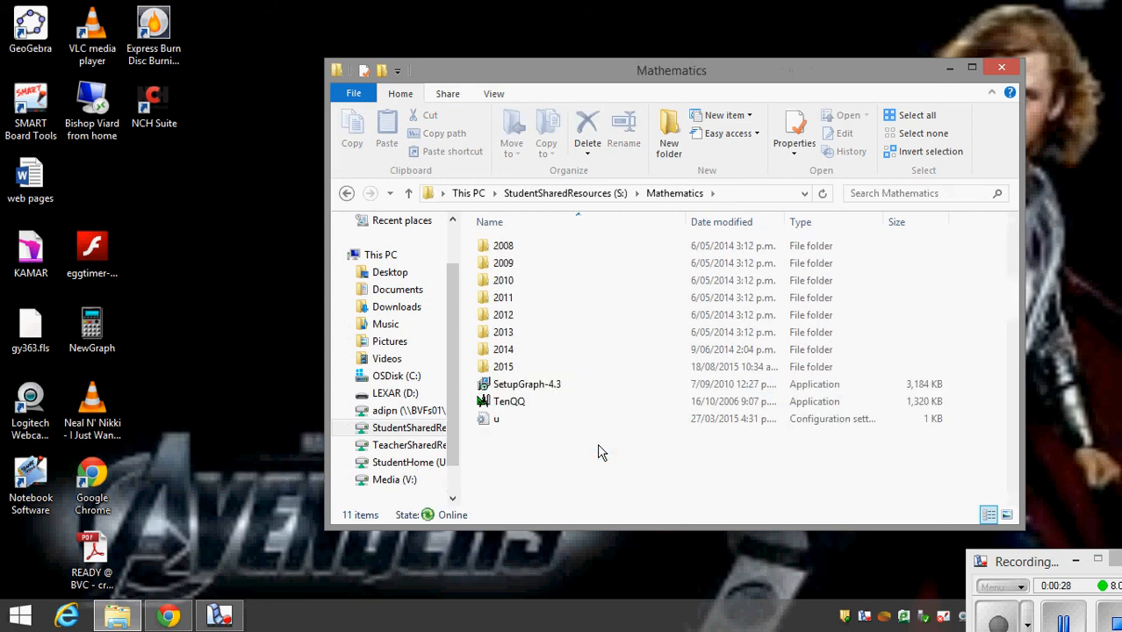
- Launch the START_iNZightVIT batch file from the 2015 > 201 > iNZightVIT_zipfile_2.0.4 > iNZightVIT_2.0.4 folder
{"action": "left_click", "coordinate": [523, 374]}
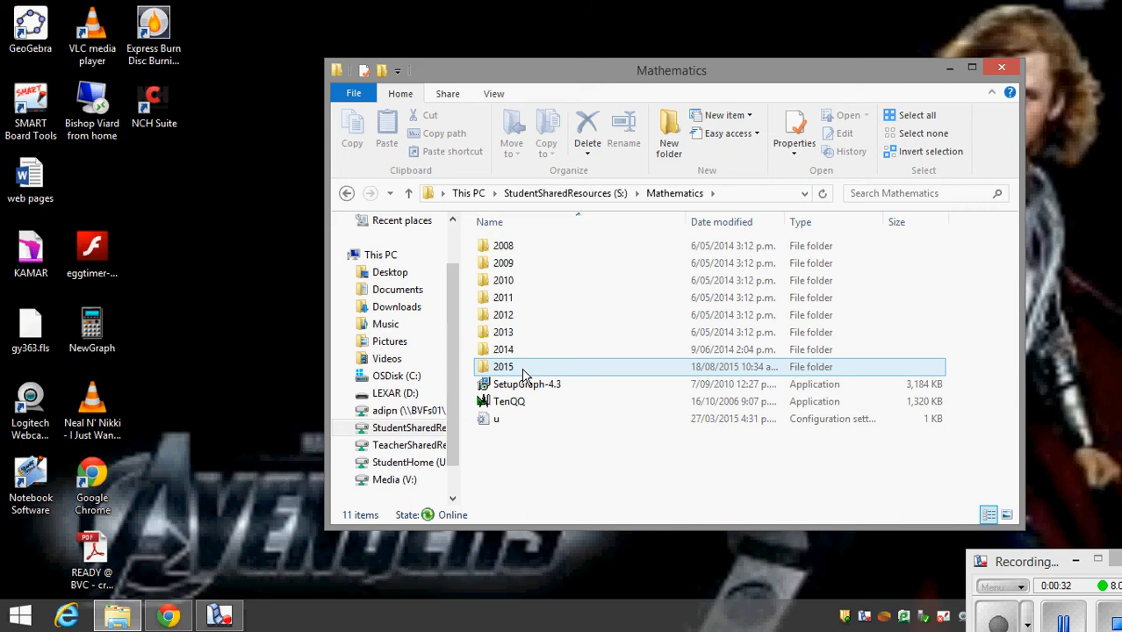
{"action": "double_click", "coordinate": [523, 374]}
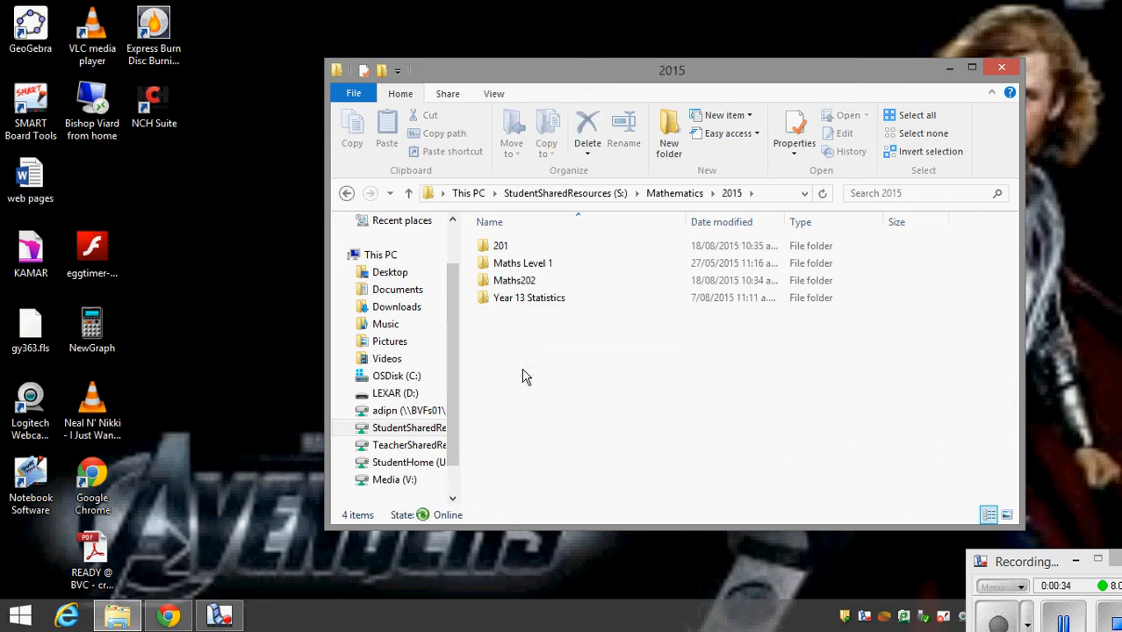
{"action": "double_click", "coordinate": [523, 249]}
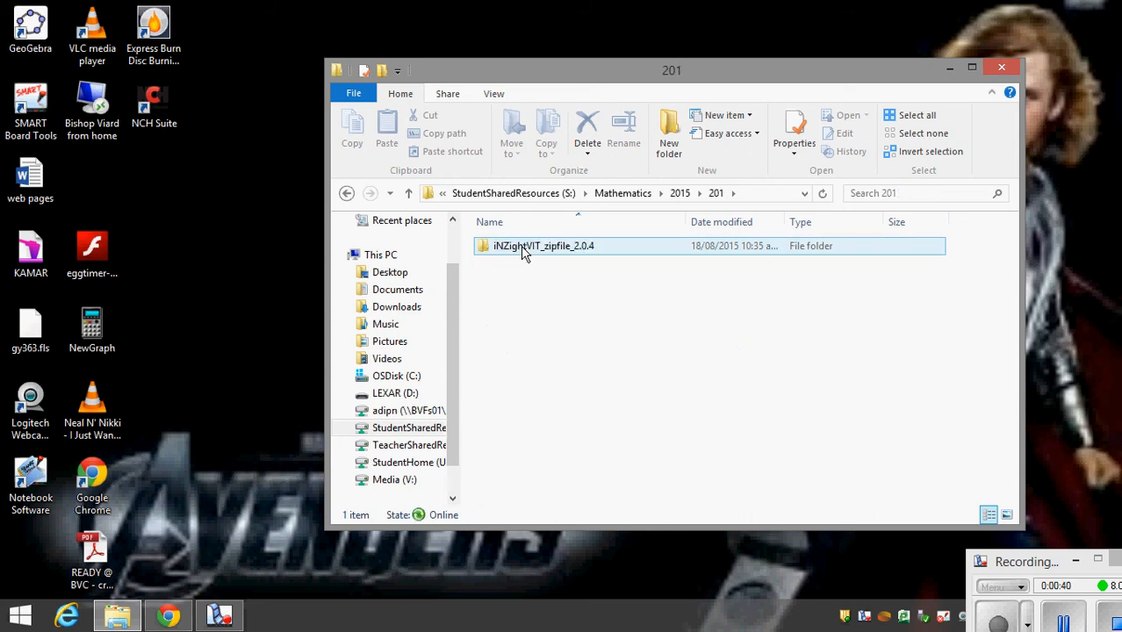
{"action": "double_click", "coordinate": [524, 249]}
{"action": "double_click", "coordinate": [523, 249]}
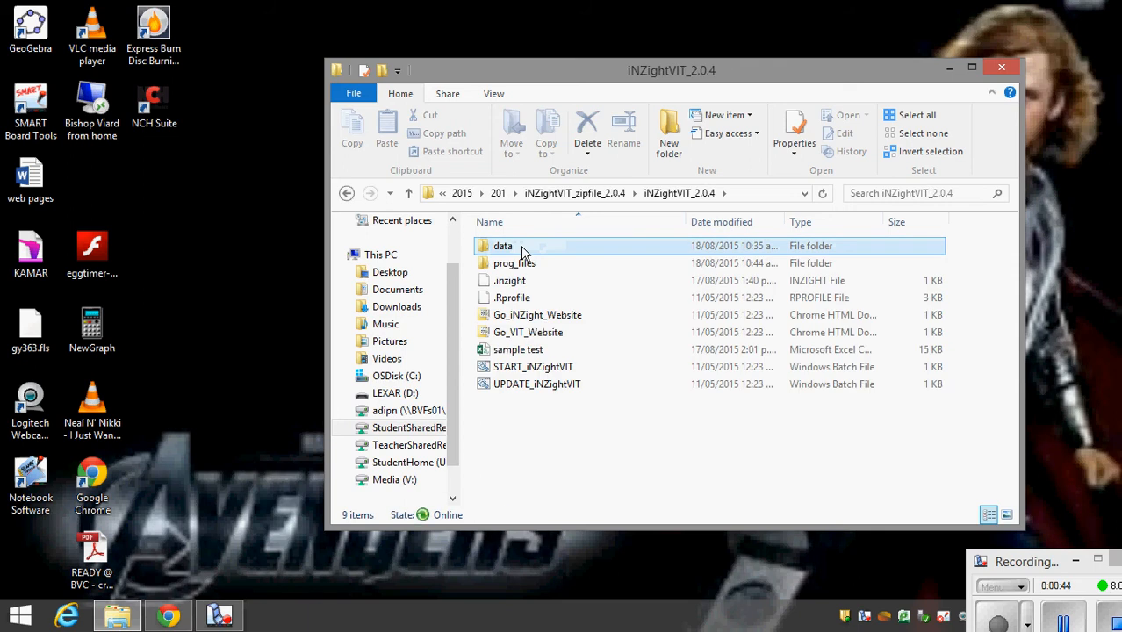
{"action": "double_click", "coordinate": [544, 373]}
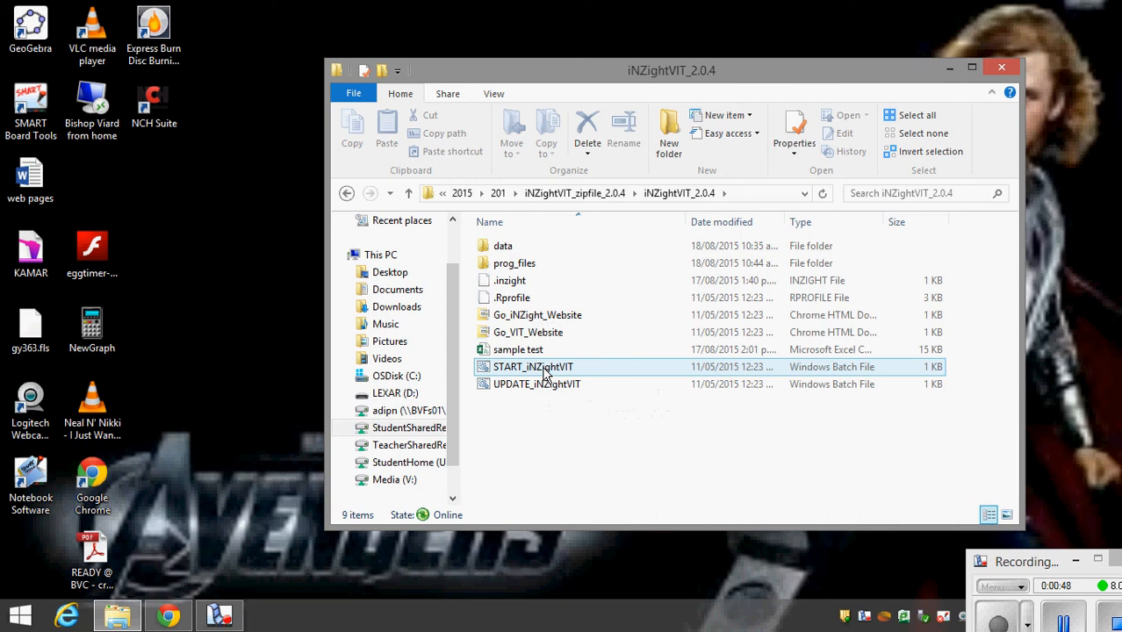
{"action": "double_click", "coordinate": [545, 372]}
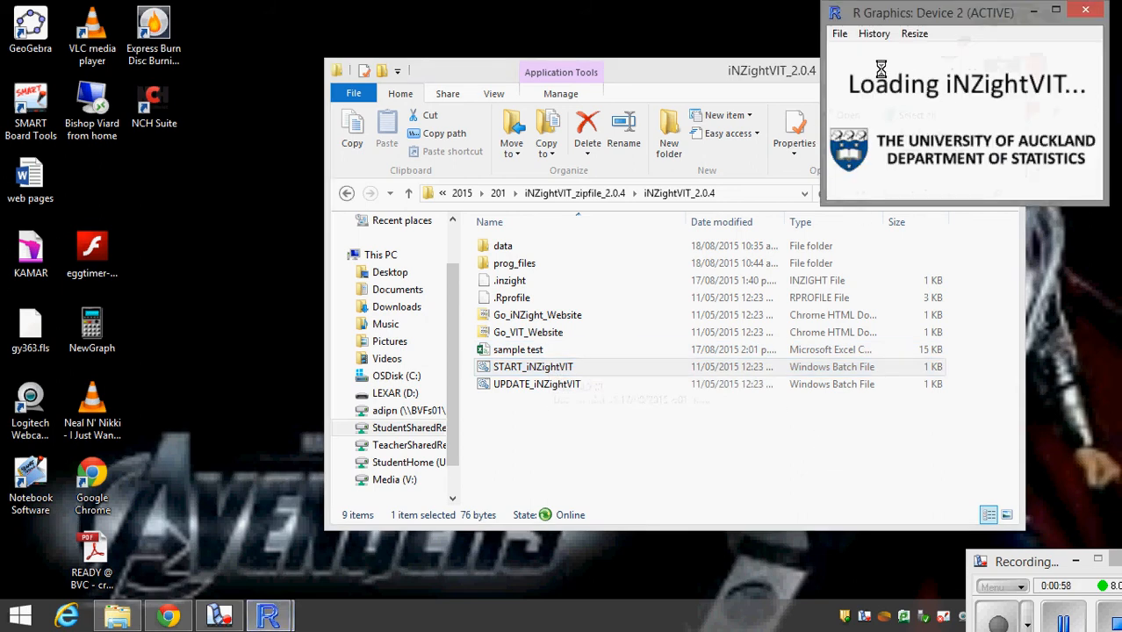
{"action": "left_click", "coordinate": [961, 86]}
{"action": "left_click", "coordinate": [963, 86]}
{"action": "left_click", "coordinate": [964, 91]}
{"action": "left_click", "coordinate": [963, 88]}
{"action": "left_click", "coordinate": [964, 90]}
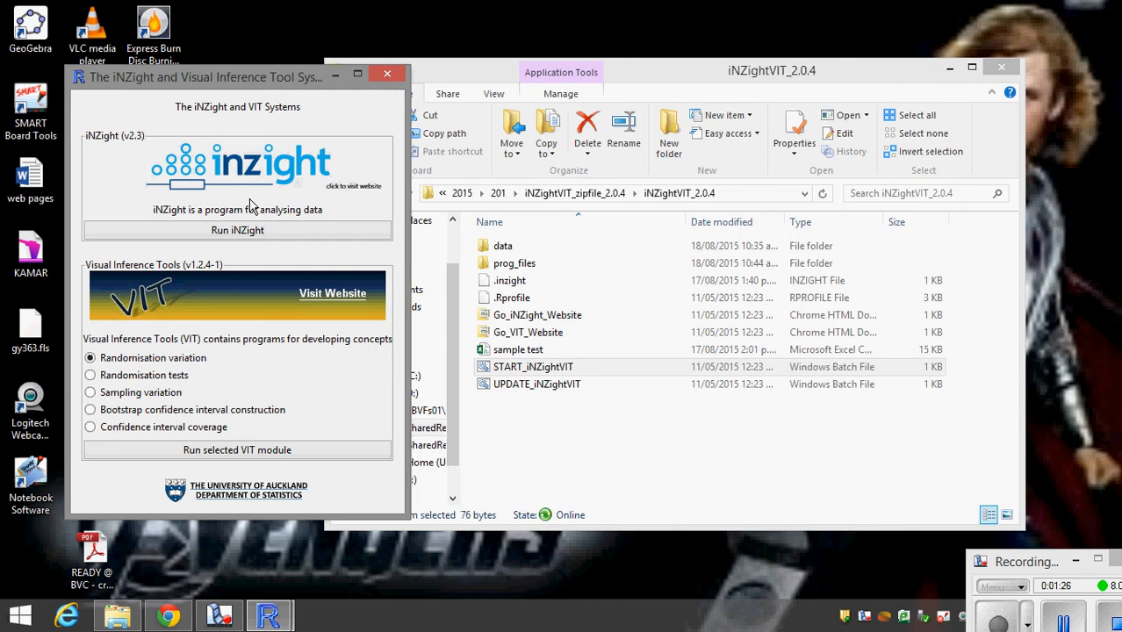
{"action": "key", "text": "ctrl"}
{"action": "key", "text": "ctrl"}
{"action": "key", "text": "ctrl"}
{"action": "key", "text": "ctrl"}
- Run iNZight in a maximized window and narrow the data pane to enlarge the plot area
{"action": "left_click", "coordinate": [235, 231]}
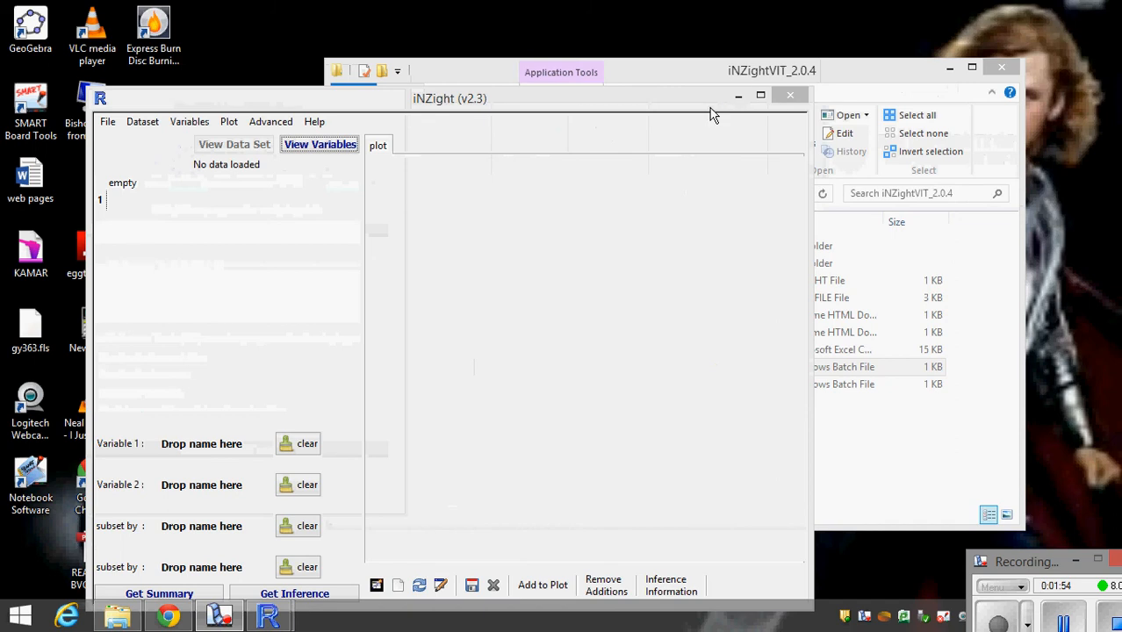
{"action": "left_click", "coordinate": [761, 99]}
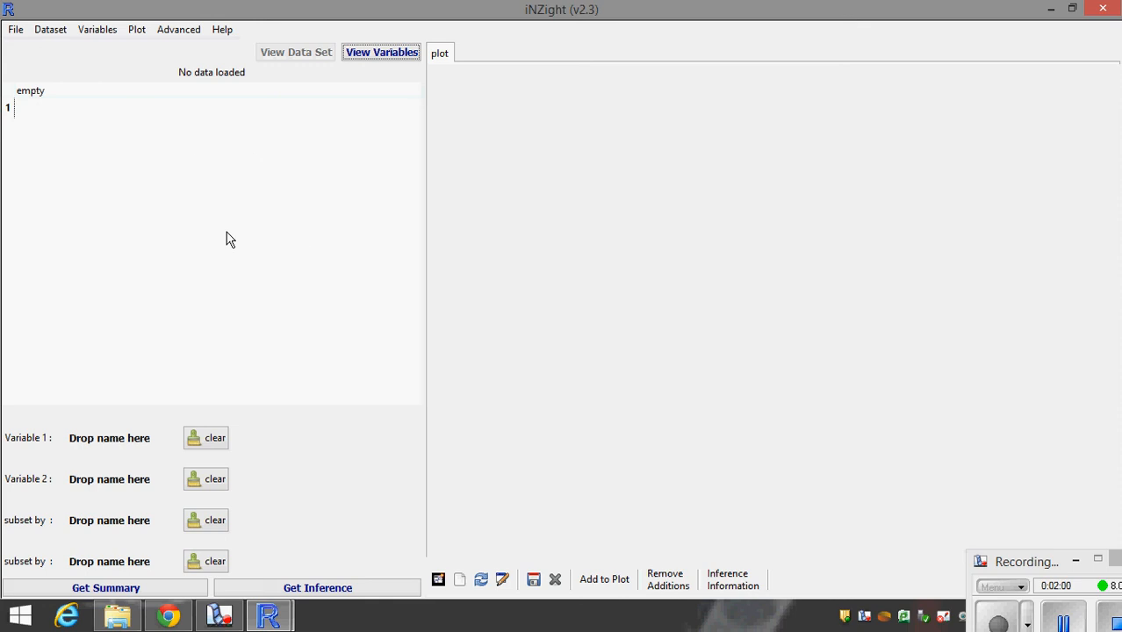
{"action": "left_click", "coordinate": [227, 241]}
{"action": "left_click", "coordinate": [228, 240]}
{"action": "left_click", "coordinate": [227, 233]}
{"action": "left_click", "coordinate": [227, 233]}
{"action": "left_click_drag", "start_coordinate": [424, 227], "coordinate": [260, 243]}
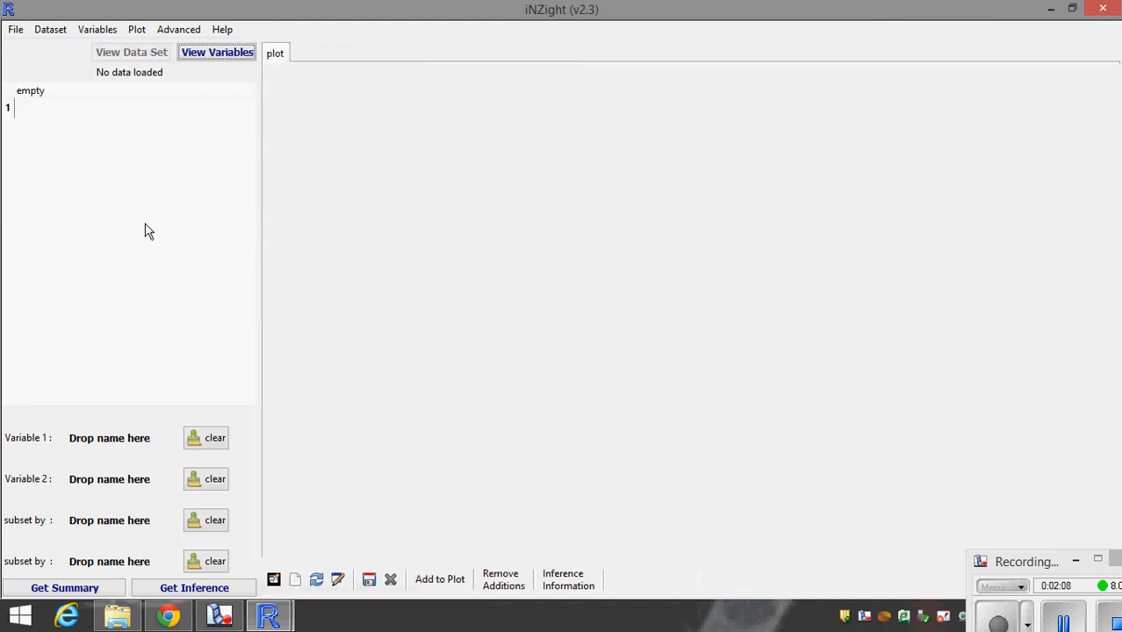
{"action": "left_click", "coordinate": [15, 34]}
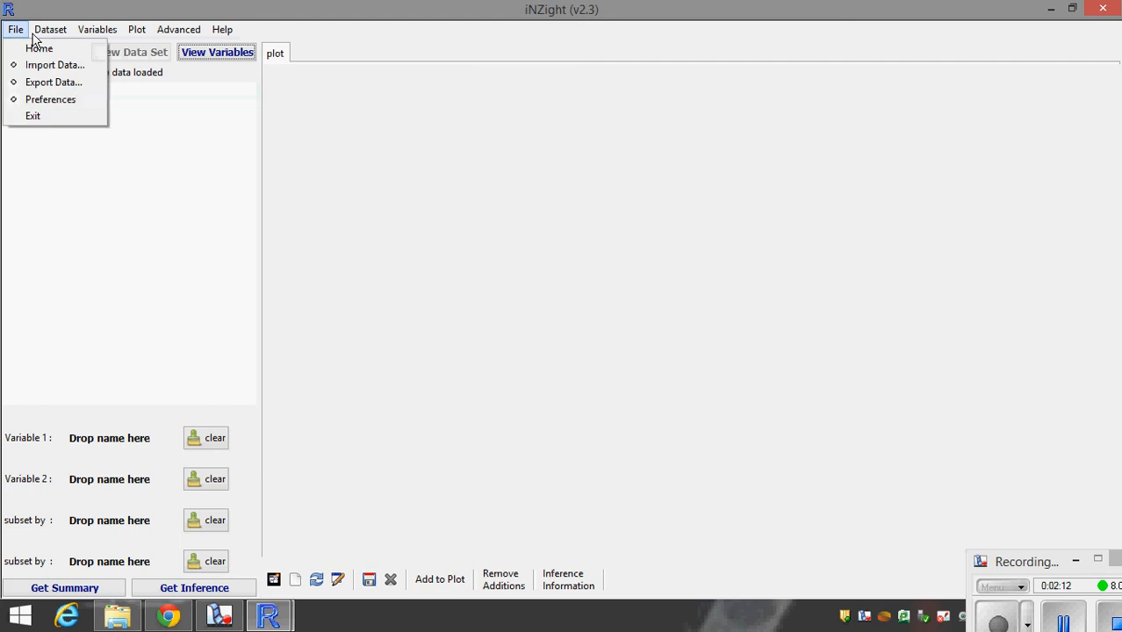
{"action": "mouse_move", "coordinate": [101, 35]}
{"action": "mouse_move", "coordinate": [142, 34]}
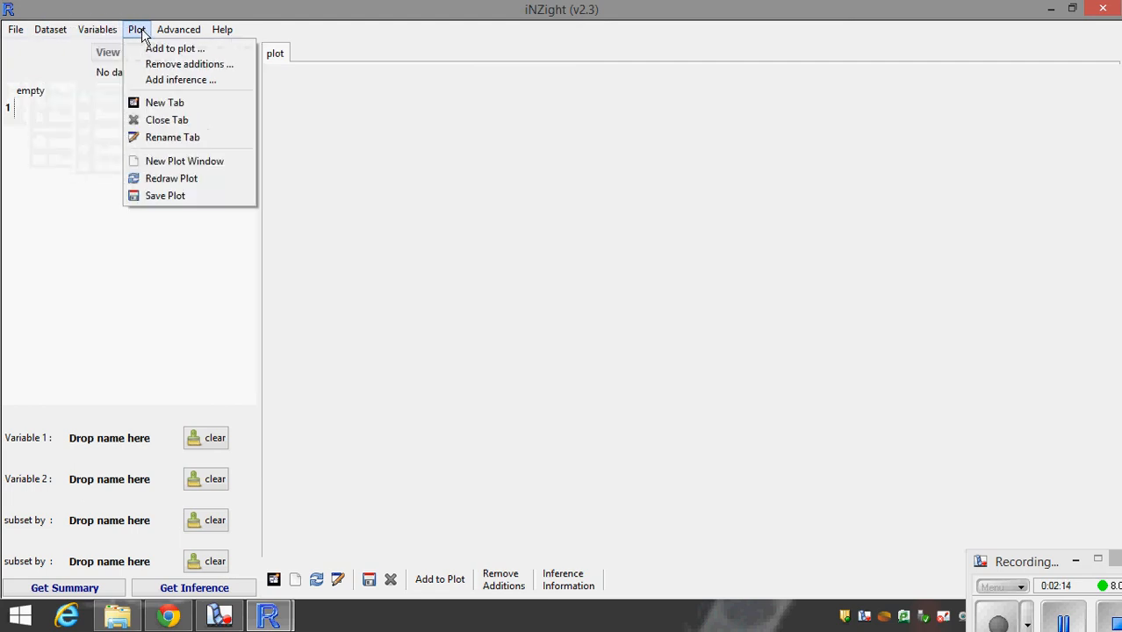
{"action": "mouse_move", "coordinate": [241, 34]}
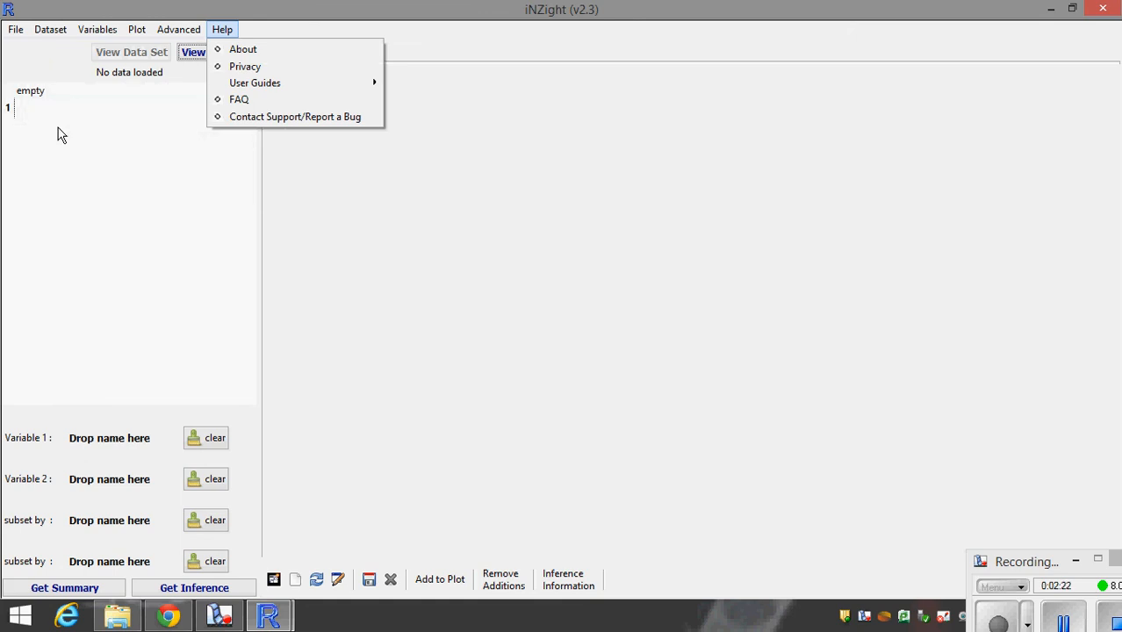
{"action": "left_click", "coordinate": [10, 32]}
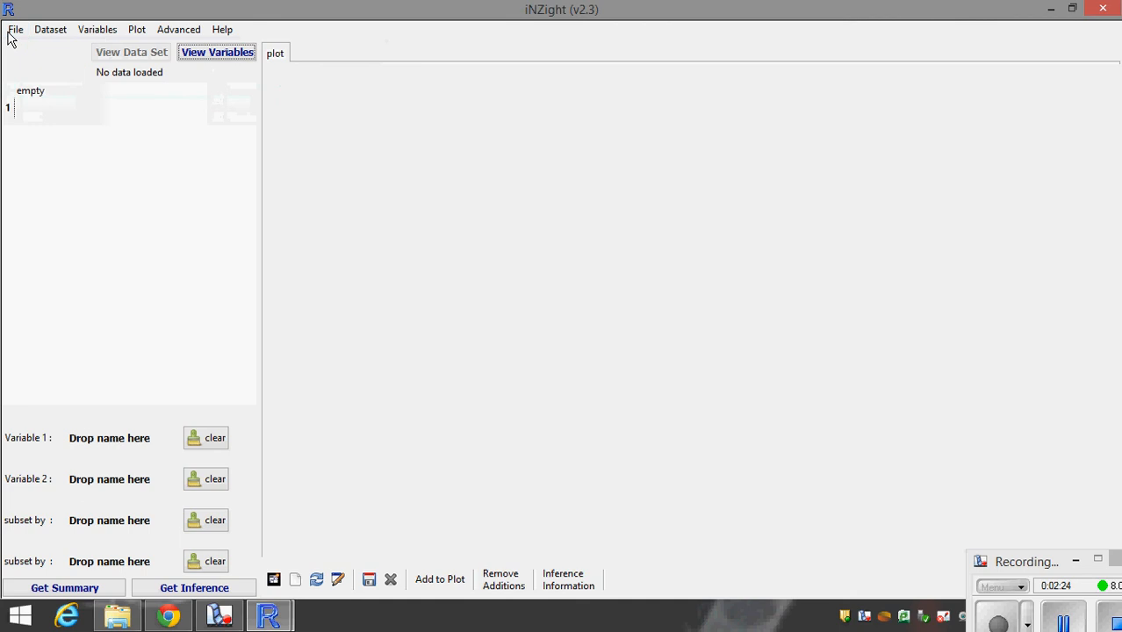
- Import the dataset file Census at School-500.csv from the data folder inside iNZightVIT_2.0.4
{"action": "left_click", "coordinate": [9, 33]}
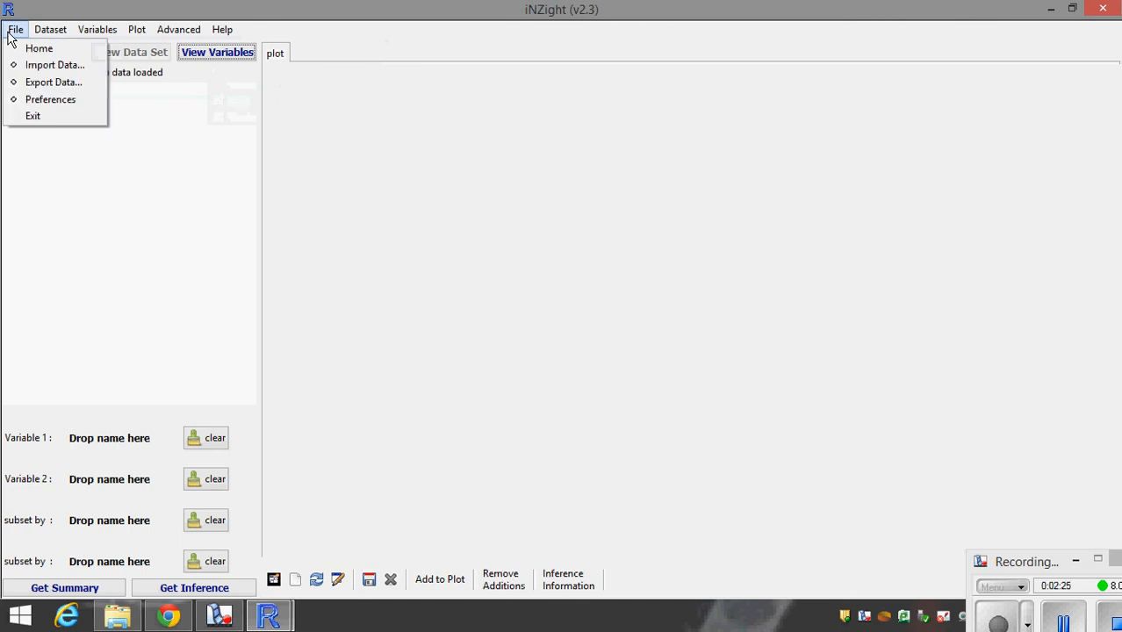
{"action": "left_click", "coordinate": [33, 74]}
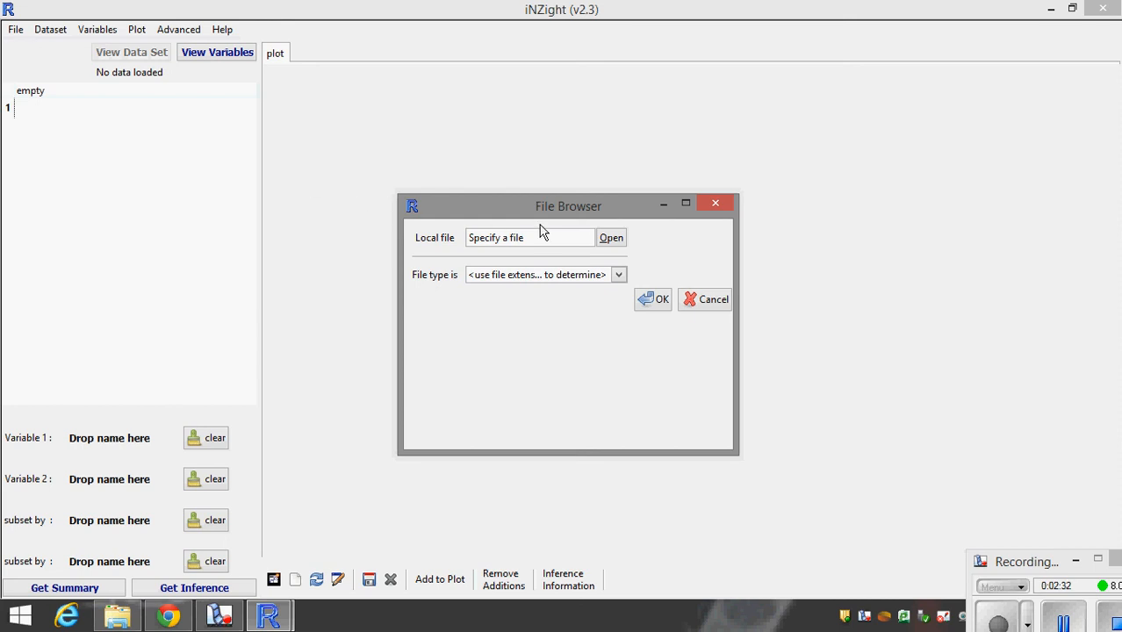
{"action": "left_click", "coordinate": [610, 238]}
{"action": "left_click", "coordinate": [611, 238]}
{"action": "left_click", "coordinate": [610, 238]}
{"action": "left_click", "coordinate": [610, 240]}
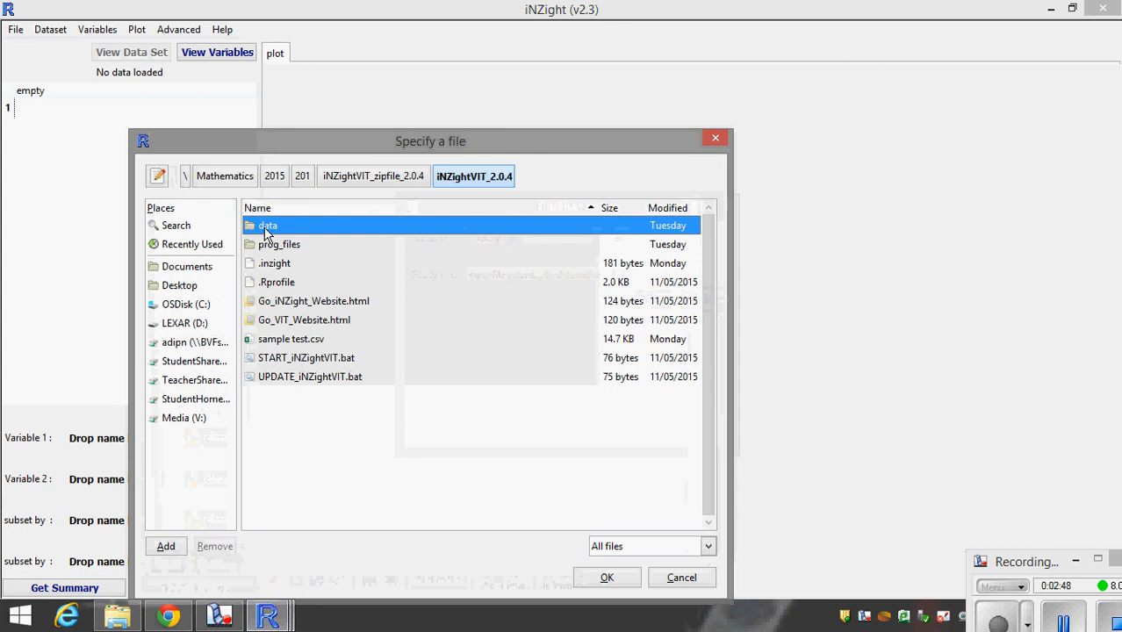
{"action": "double_click", "coordinate": [265, 231]}
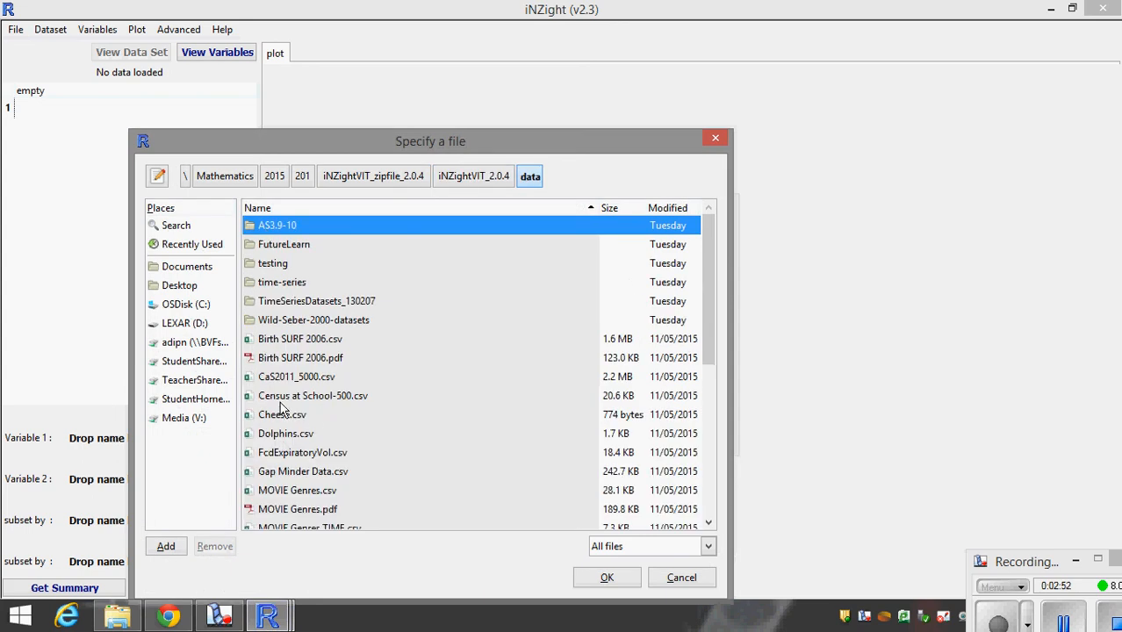
{"action": "left_click", "coordinate": [283, 400]}
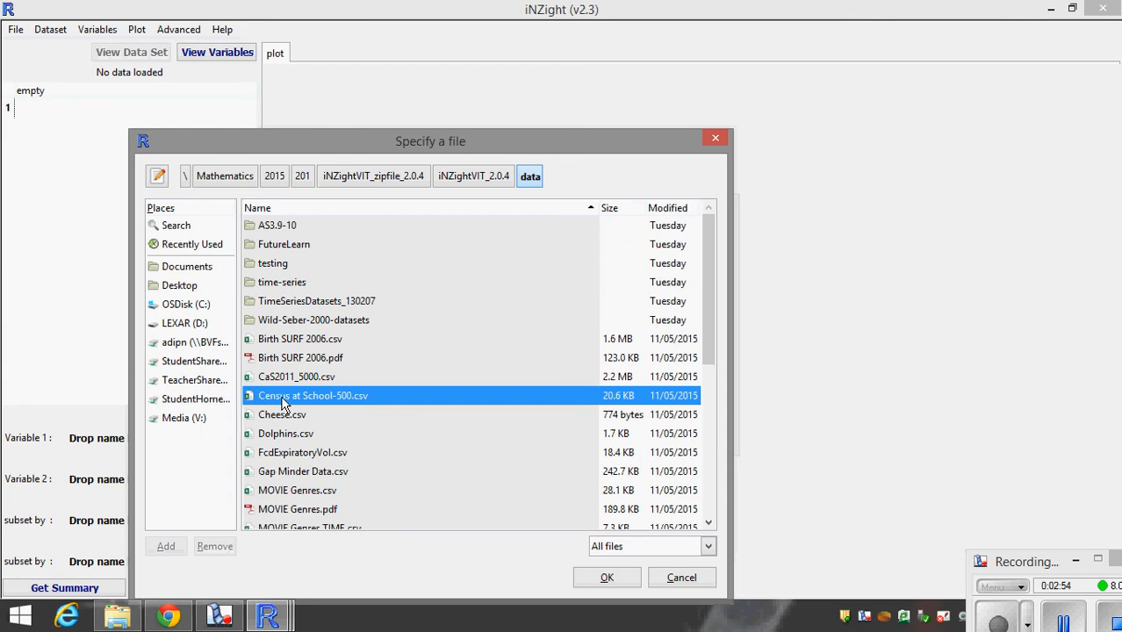
{"action": "double_click", "coordinate": [283, 400]}
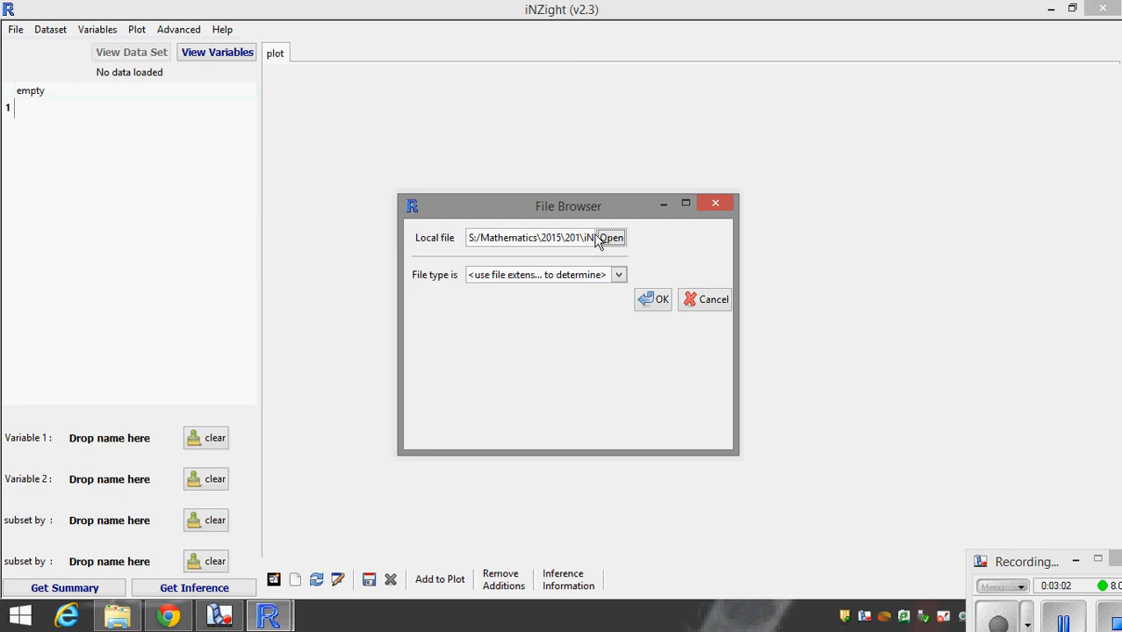
{"action": "left_click", "coordinate": [655, 305]}
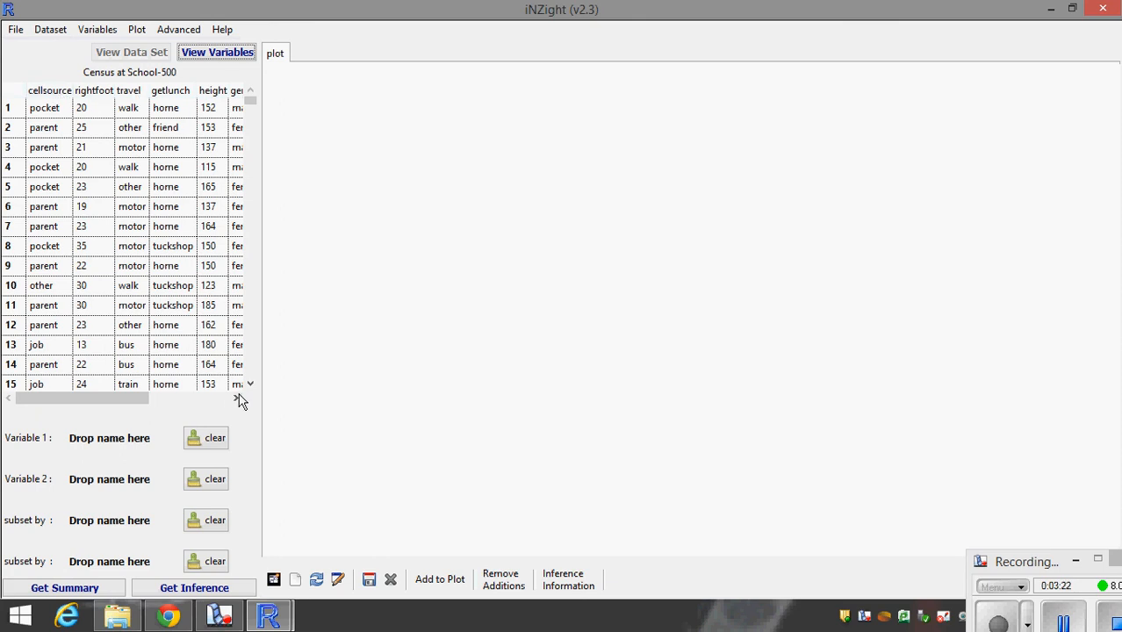
- Examine the columns and rows of the imported census dataset, from the first record to the last
{"action": "left_click_drag", "start_coordinate": [117, 401], "coordinate": [210, 401]}
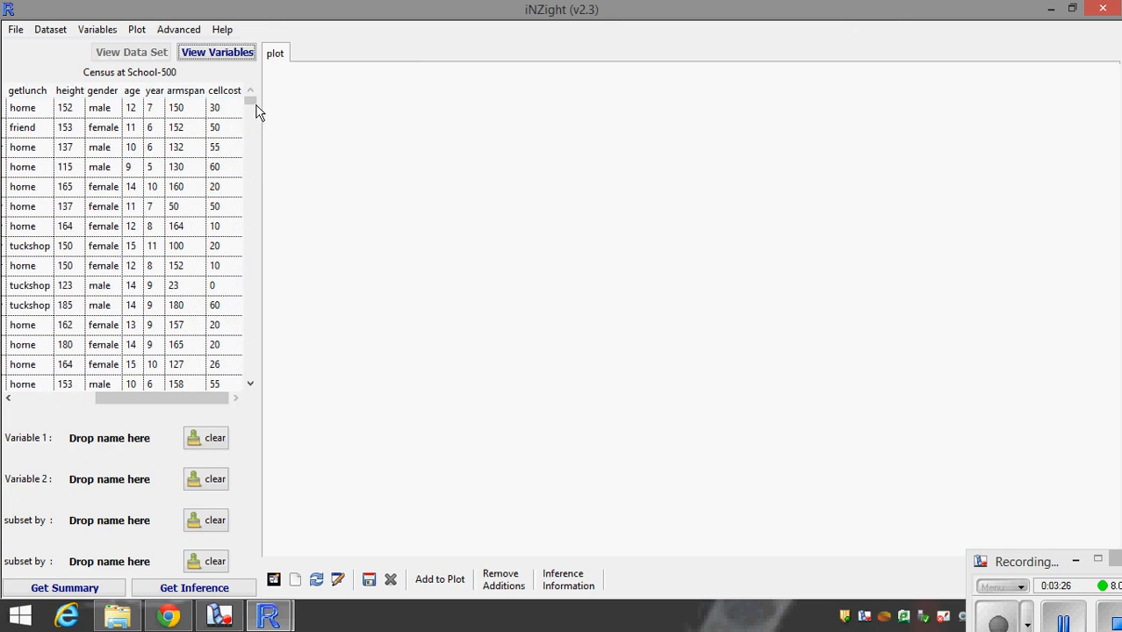
{"action": "left_click_drag", "start_coordinate": [185, 396], "coordinate": [91, 417]}
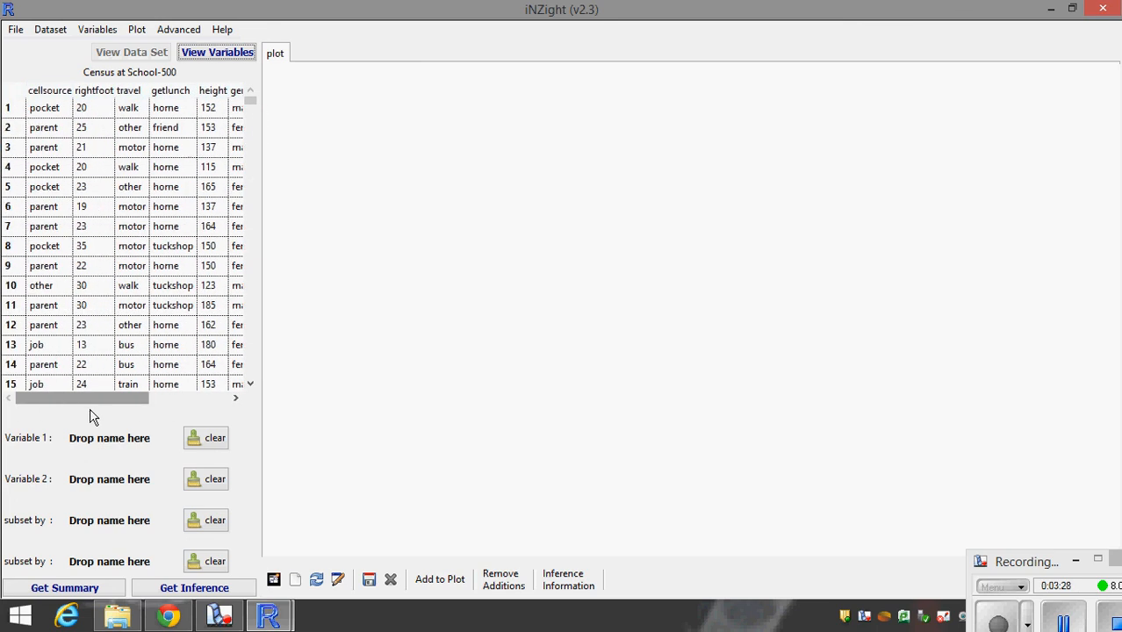
{"action": "left_click_drag", "start_coordinate": [253, 105], "coordinate": [262, 386]}
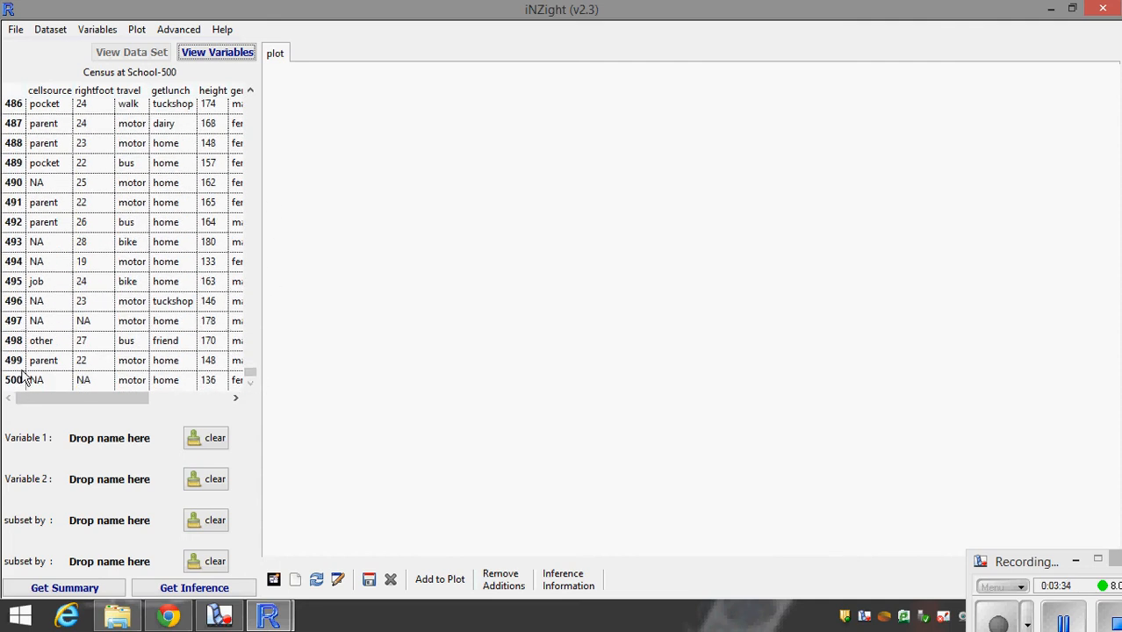
{"action": "left_click_drag", "start_coordinate": [252, 379], "coordinate": [255, 108]}
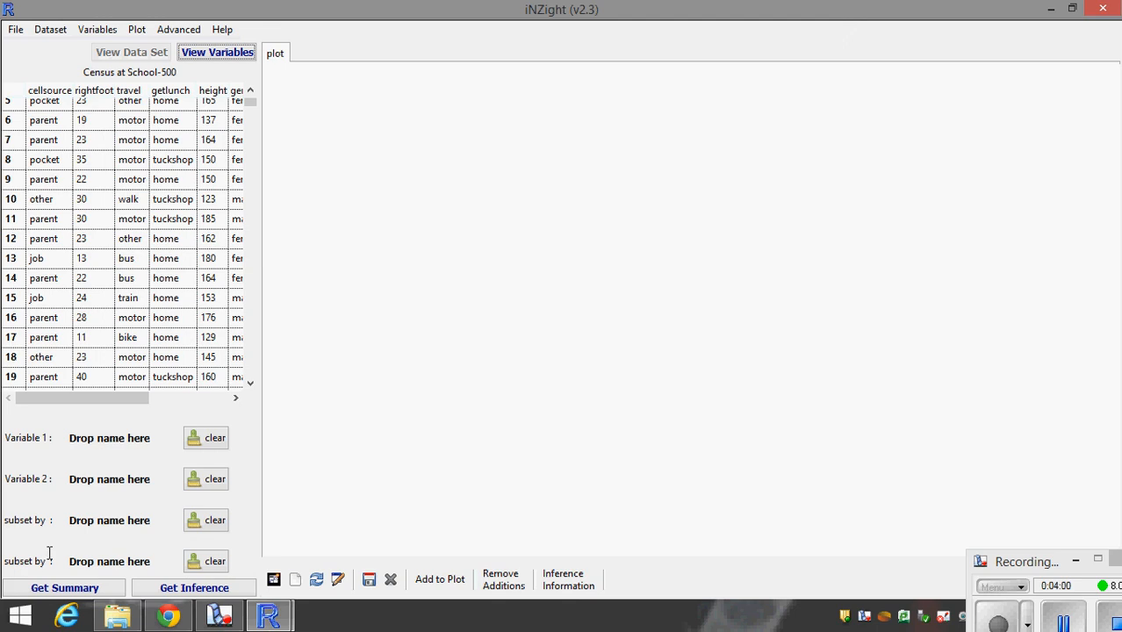
- Compare the variables list with the data set view to check which variables are numeric or categorical
{"action": "left_click", "coordinate": [202, 54]}
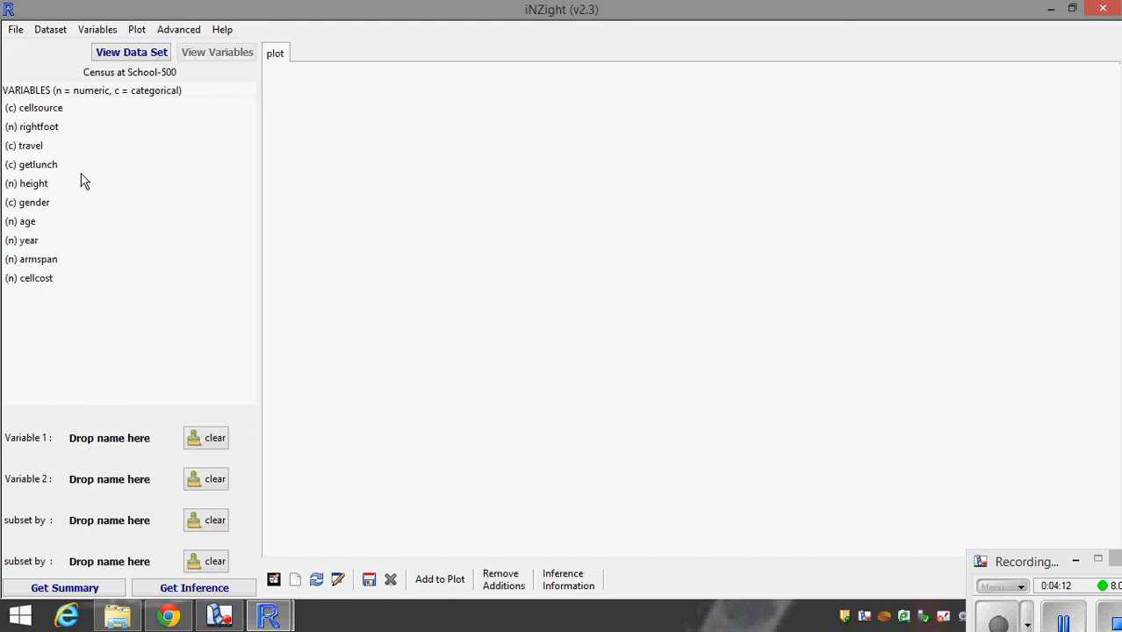
{"action": "key", "text": "ctrl"}
{"action": "key", "text": "ctrl"}
{"action": "left_click", "coordinate": [106, 56]}
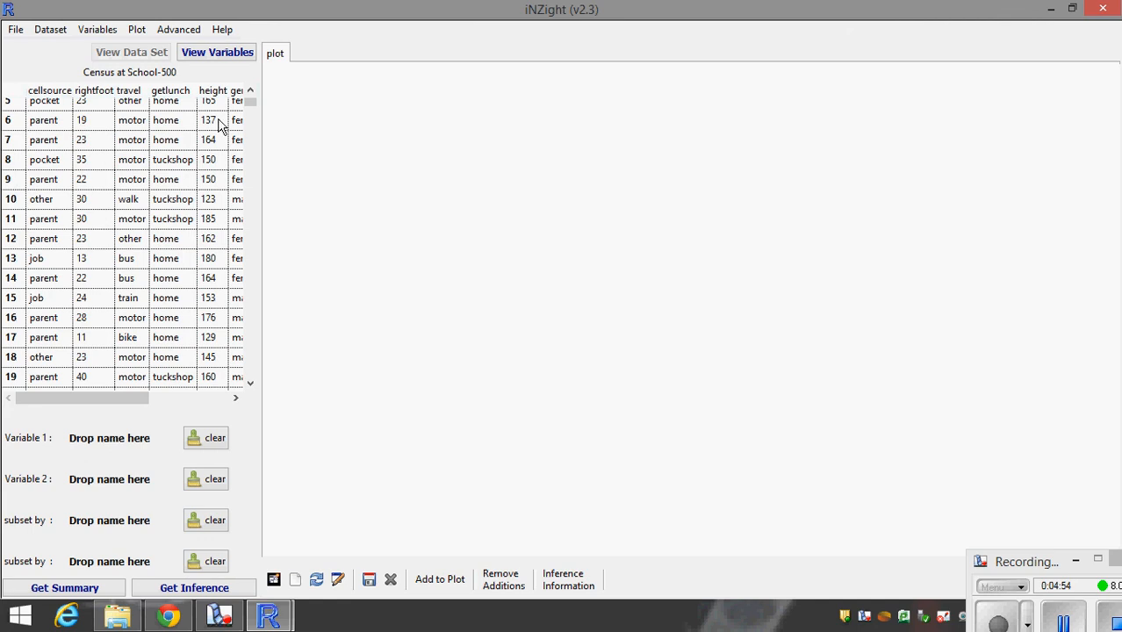
{"action": "scroll", "coordinate": [250, 102], "scroll_direction": "up", "scroll_amount": 2}
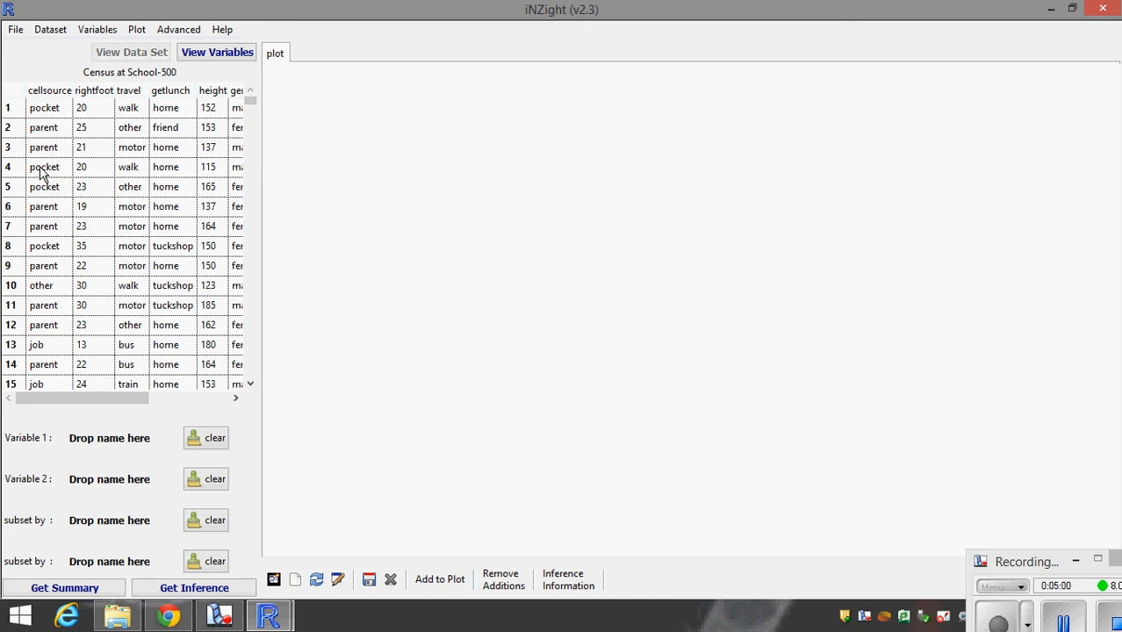
{"action": "left_click", "coordinate": [191, 52]}
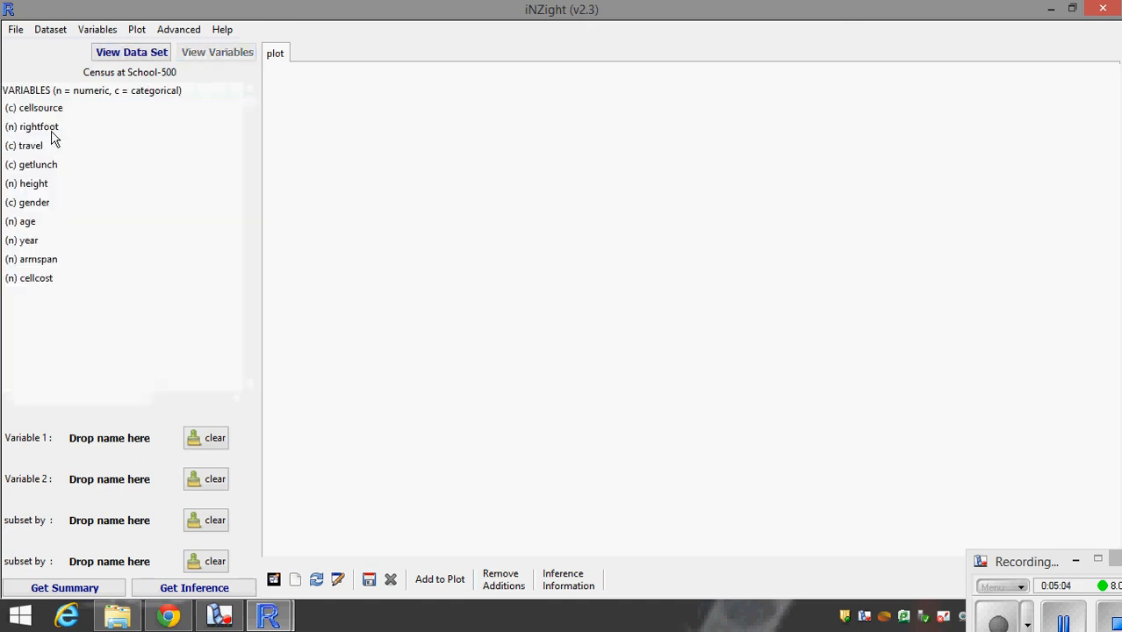
{"action": "left_click", "coordinate": [161, 55]}
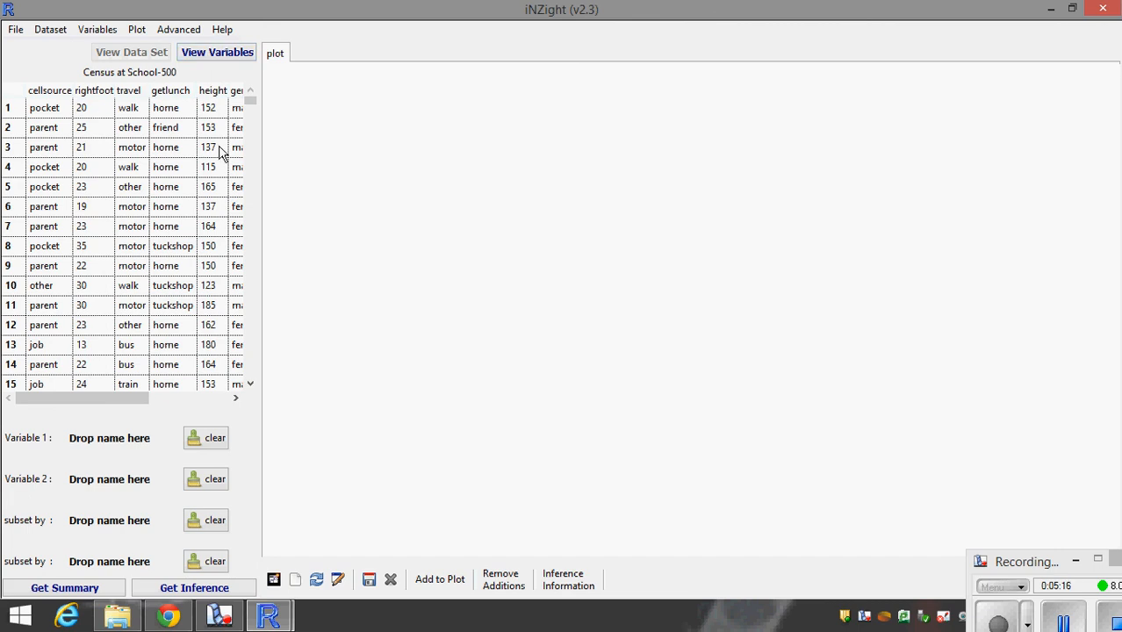
- Plot gender as Variable 1 from its column in the data set view, and clear that variable
{"action": "left_click", "coordinate": [235, 400]}
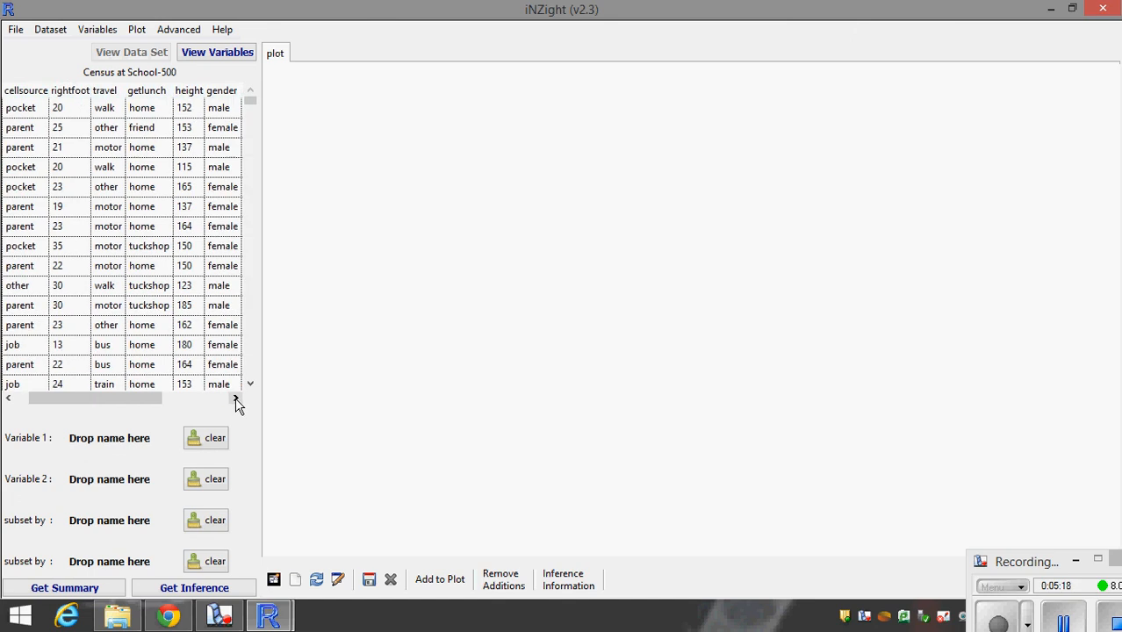
{"action": "left_click", "coordinate": [235, 400]}
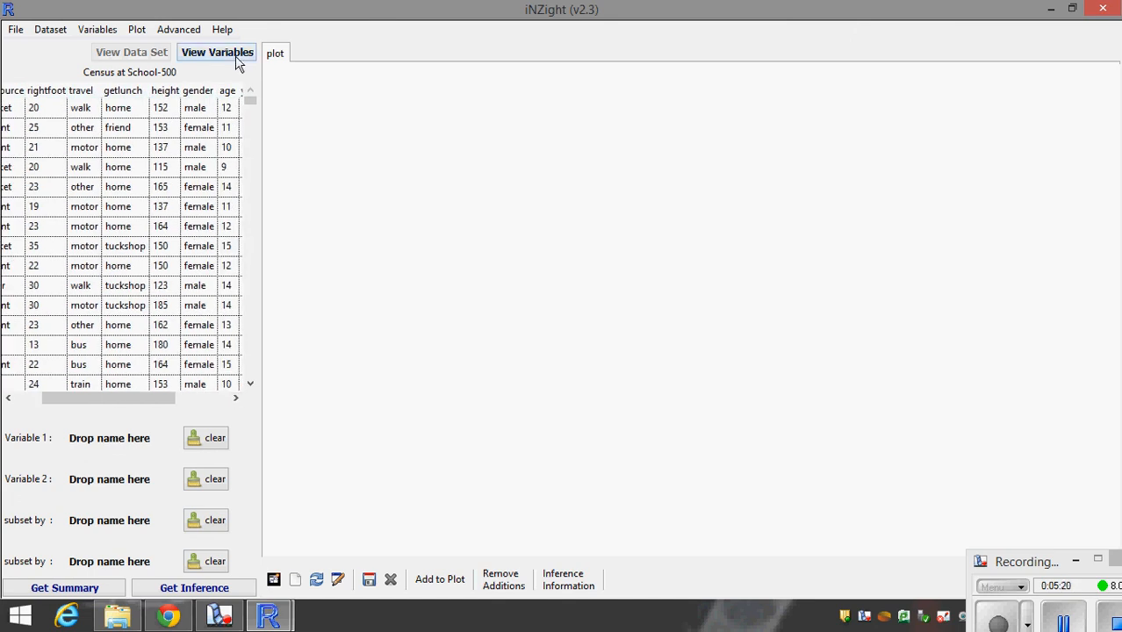
{"action": "left_click_drag", "start_coordinate": [199, 100], "coordinate": [123, 446]}
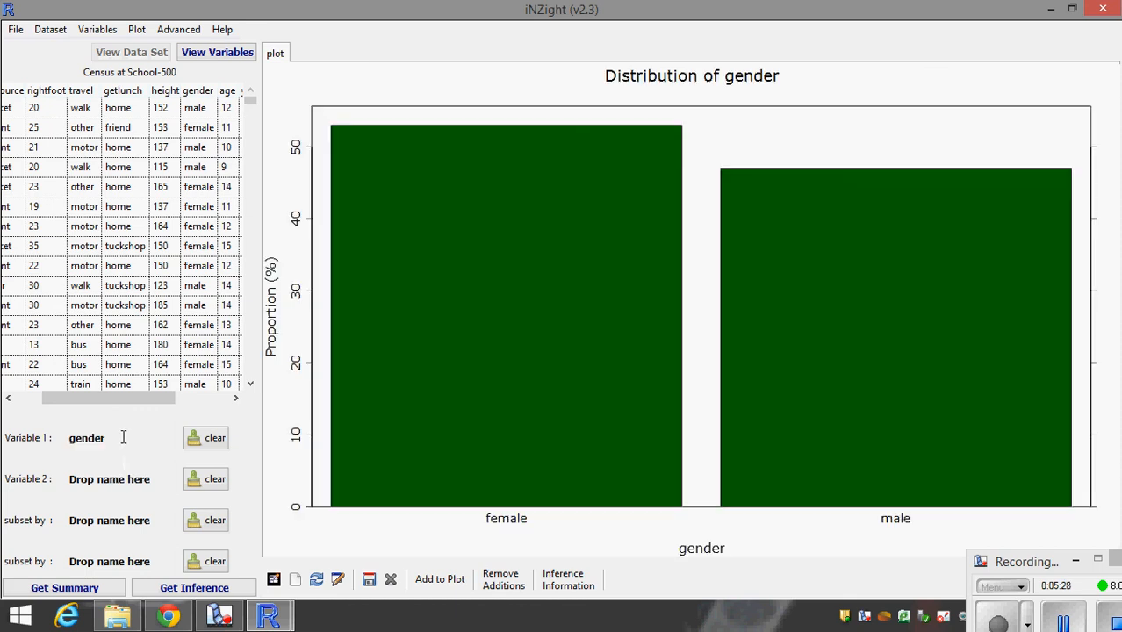
{"action": "left_click", "coordinate": [211, 439]}
- Assign gender from the variables list to Variable 1 and examine the female and male bars of its distribution
{"action": "left_click", "coordinate": [195, 53]}
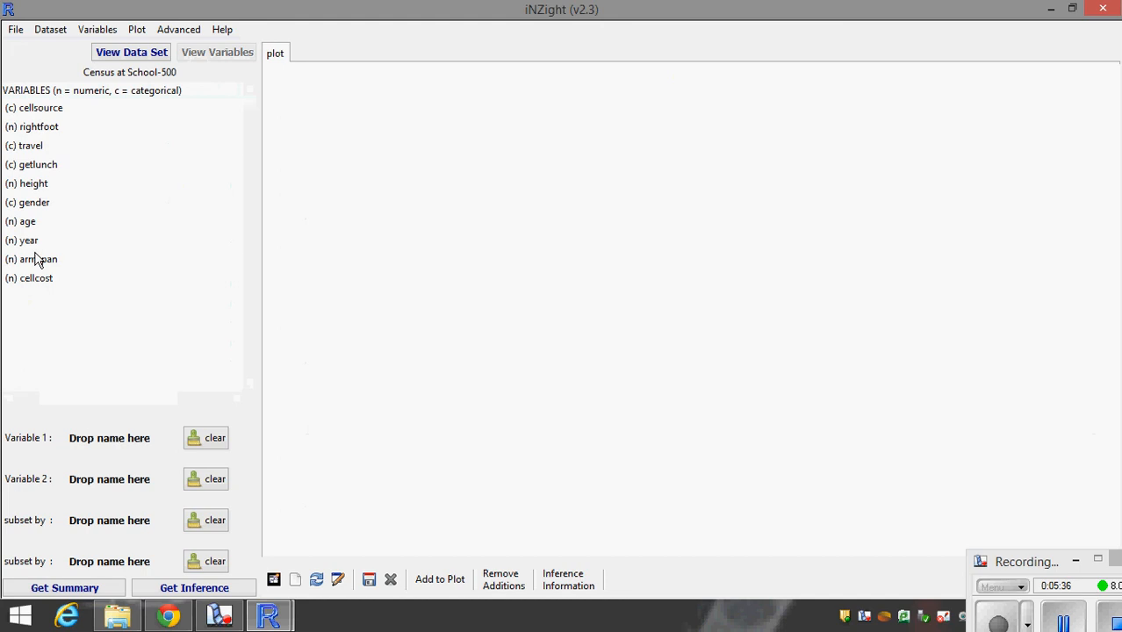
{"action": "left_click_drag", "start_coordinate": [24, 206], "coordinate": [107, 438]}
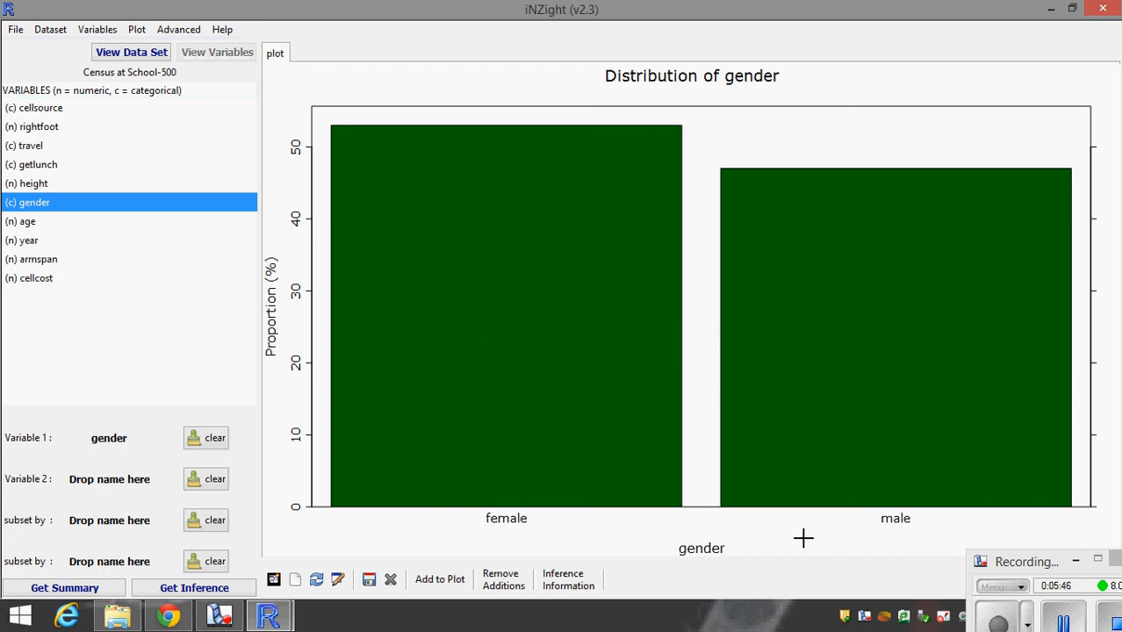
{"action": "left_click", "coordinate": [496, 522]}
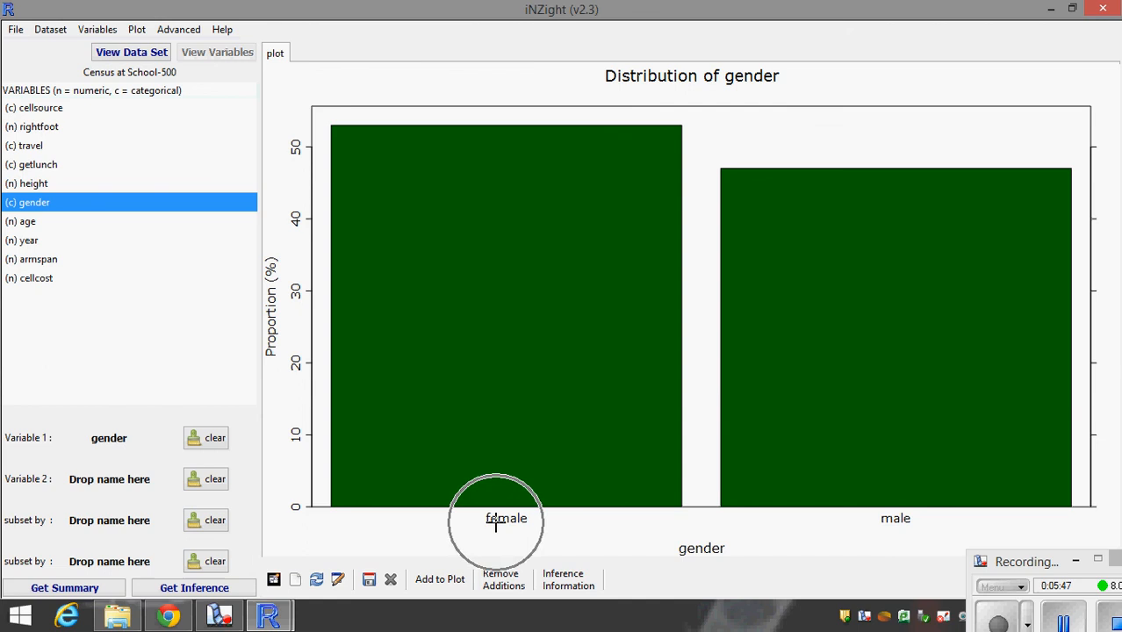
{"action": "left_click", "coordinate": [903, 517]}
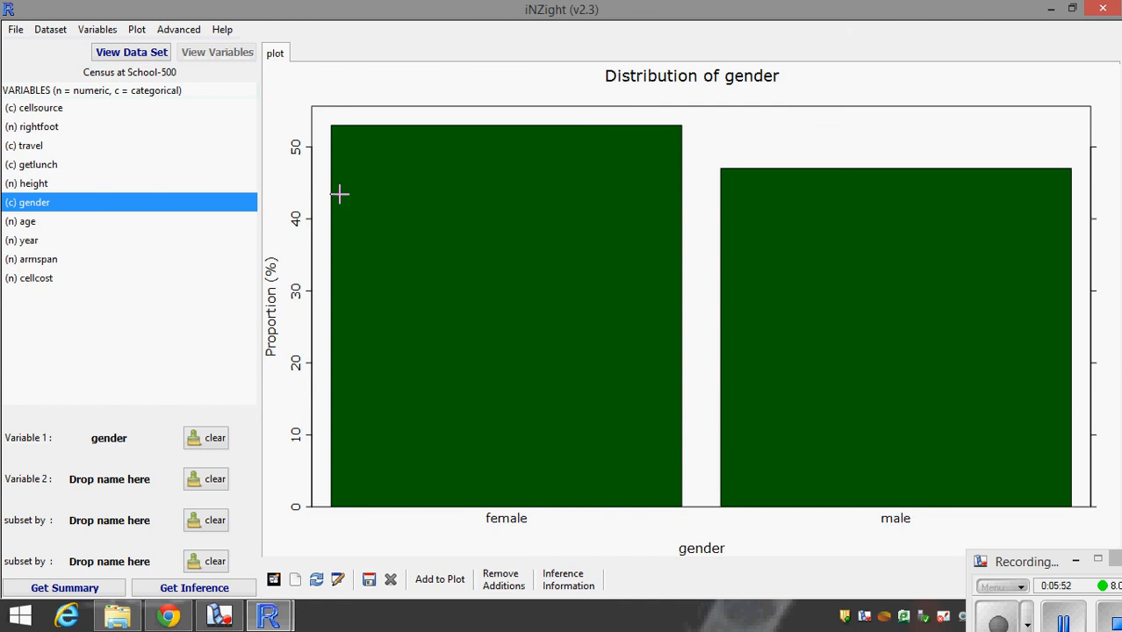
{"action": "left_click", "coordinate": [542, 235]}
{"action": "left_click", "coordinate": [927, 289]}
{"action": "left_click", "coordinate": [923, 283]}
- Assign height from the variables list to Variable 2 to plot height by gender
{"action": "left_click_drag", "start_coordinate": [37, 186], "coordinate": [118, 483]}
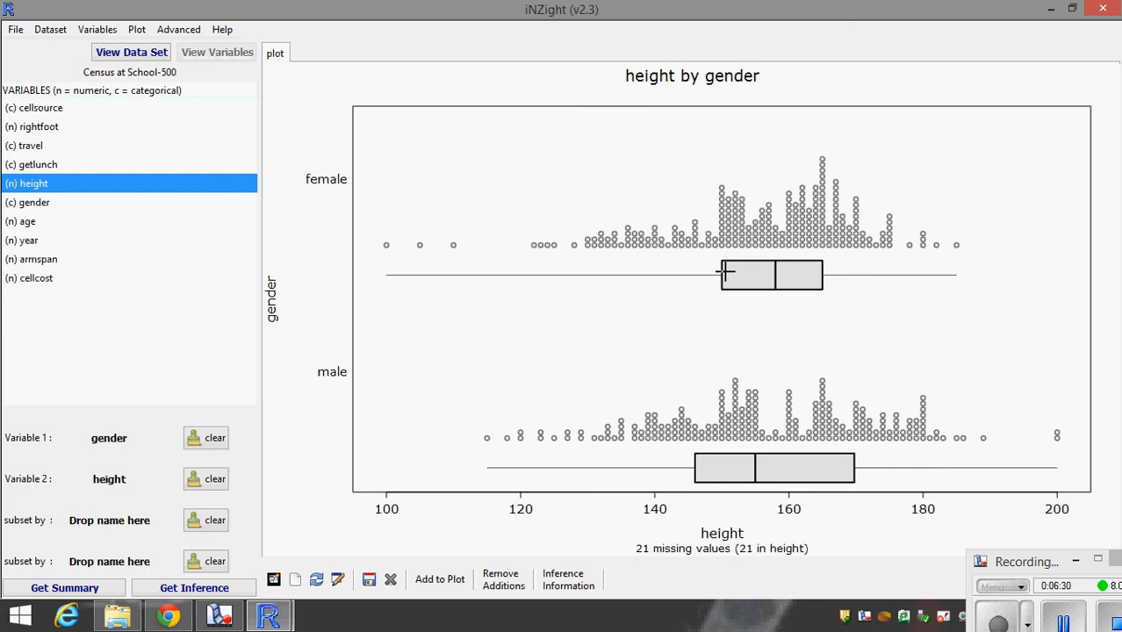
- Compare the quartiles, medians and extremes of the female and male height box plots
{"action": "key", "text": "ctrl"}
{"action": "key", "text": "ctrl"}
{"action": "key", "text": "ctrl"}
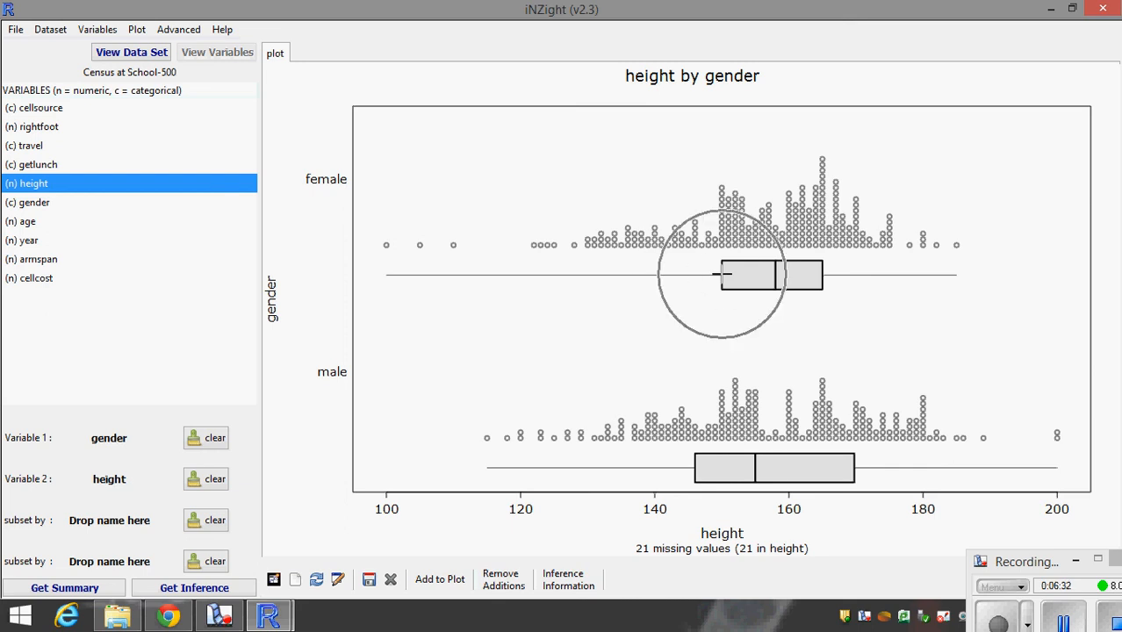
{"action": "key", "text": "ctrl"}
{"action": "key", "text": "ctrl"}
{"action": "key", "text": "ctrl"}
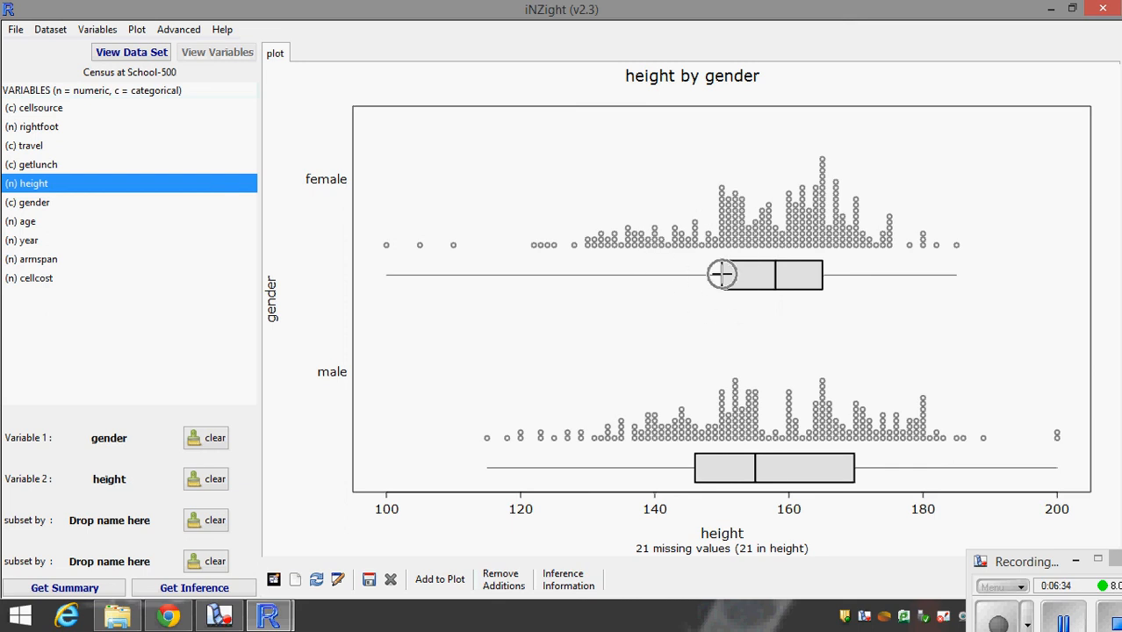
{"action": "key", "text": "ctrl"}
{"action": "key", "text": "ctrl"}
{"action": "key", "text": "ctrl"}
{"action": "key", "text": "ctrl"}
{"action": "key", "text": "ctrl"}
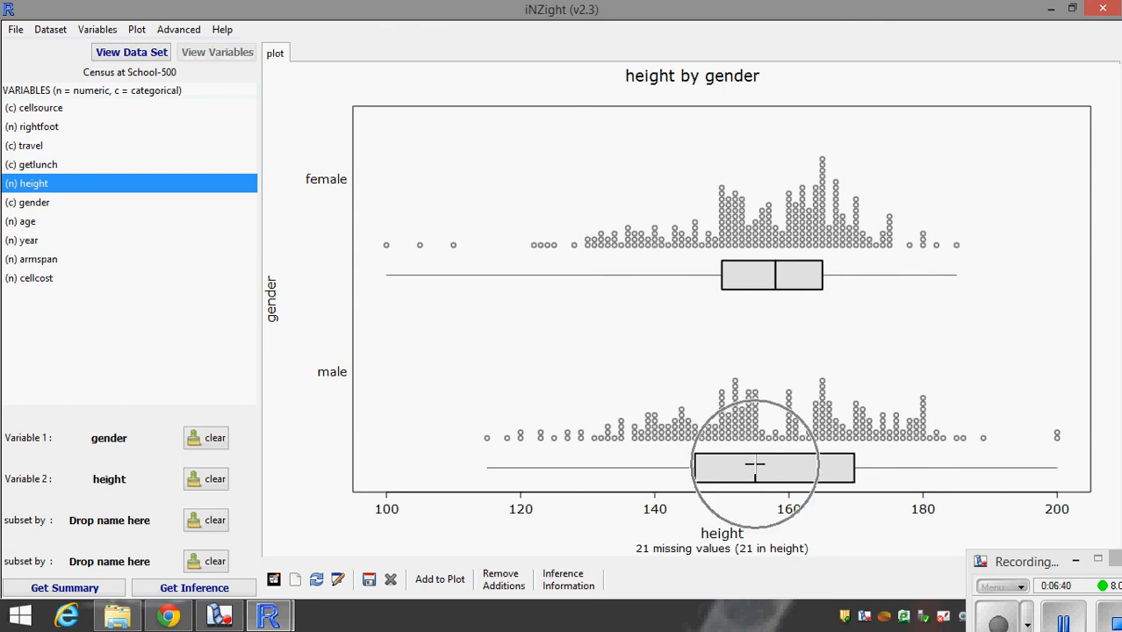
{"action": "key", "text": "ctrl"}
{"action": "key", "text": "ctrl"}
{"action": "key", "text": "ctrl"}
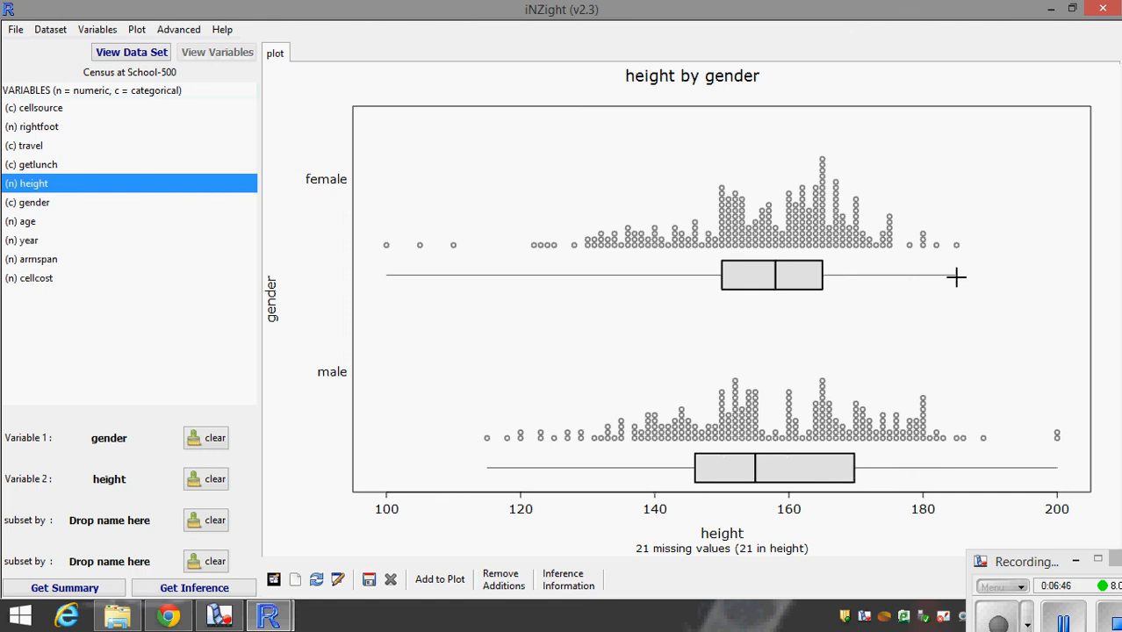
{"action": "key", "text": "ctrl"}
{"action": "key", "text": "ctrl"}
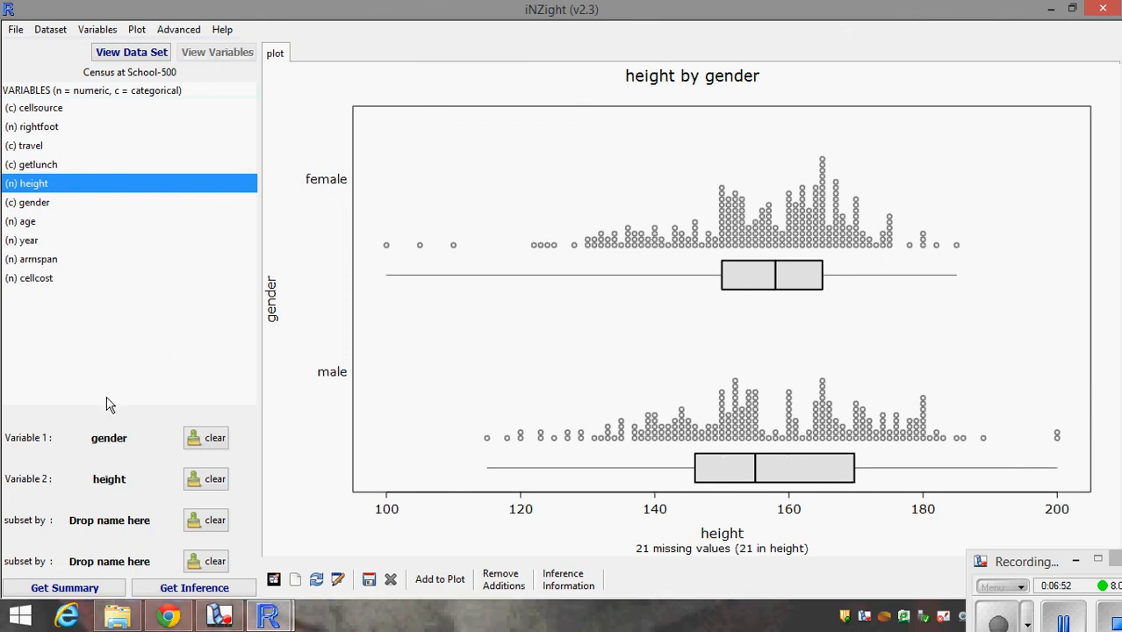
- Get the summary for height by gender, then shorten and reposition its window over the plot
{"action": "left_click", "coordinate": [74, 595]}
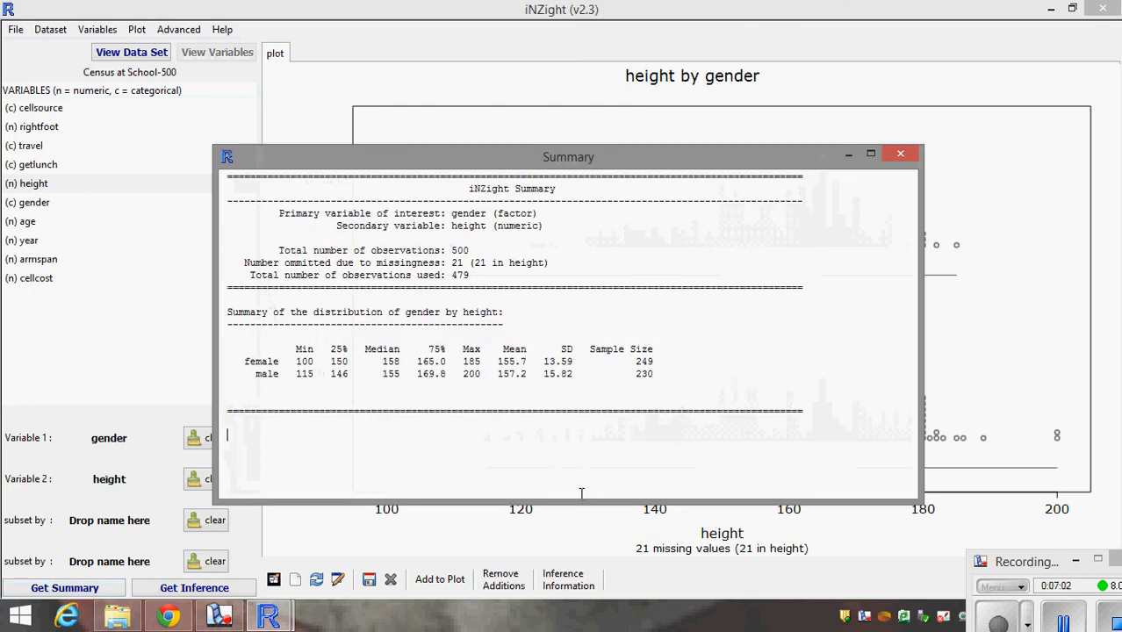
{"action": "left_click_drag", "start_coordinate": [581, 499], "coordinate": [580, 411]}
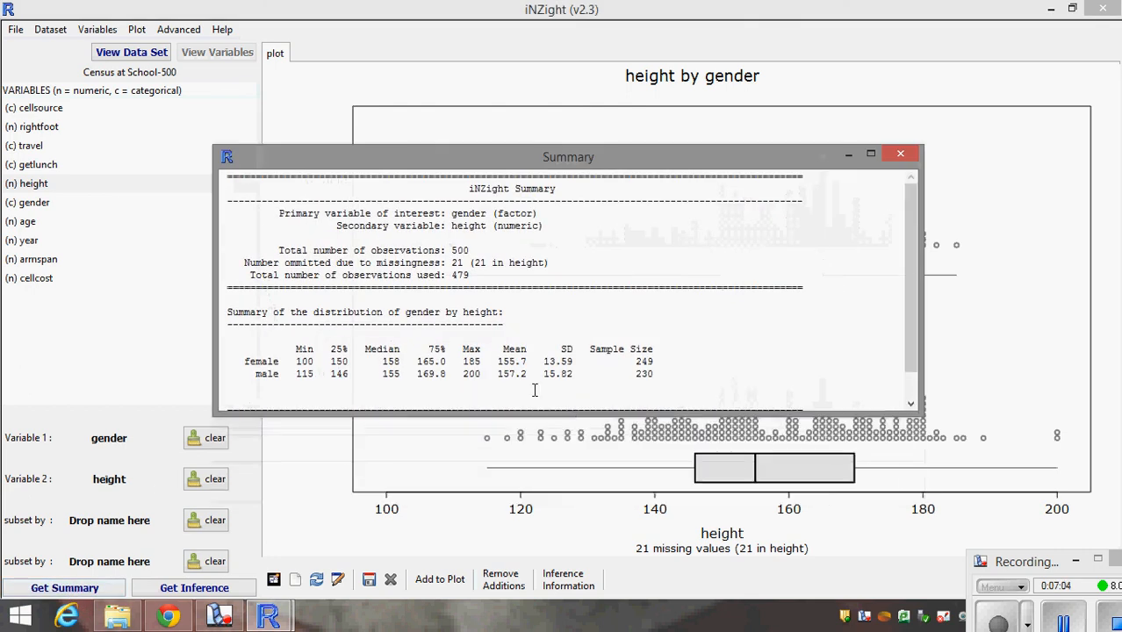
{"action": "left_click_drag", "start_coordinate": [425, 146], "coordinate": [553, 168]}
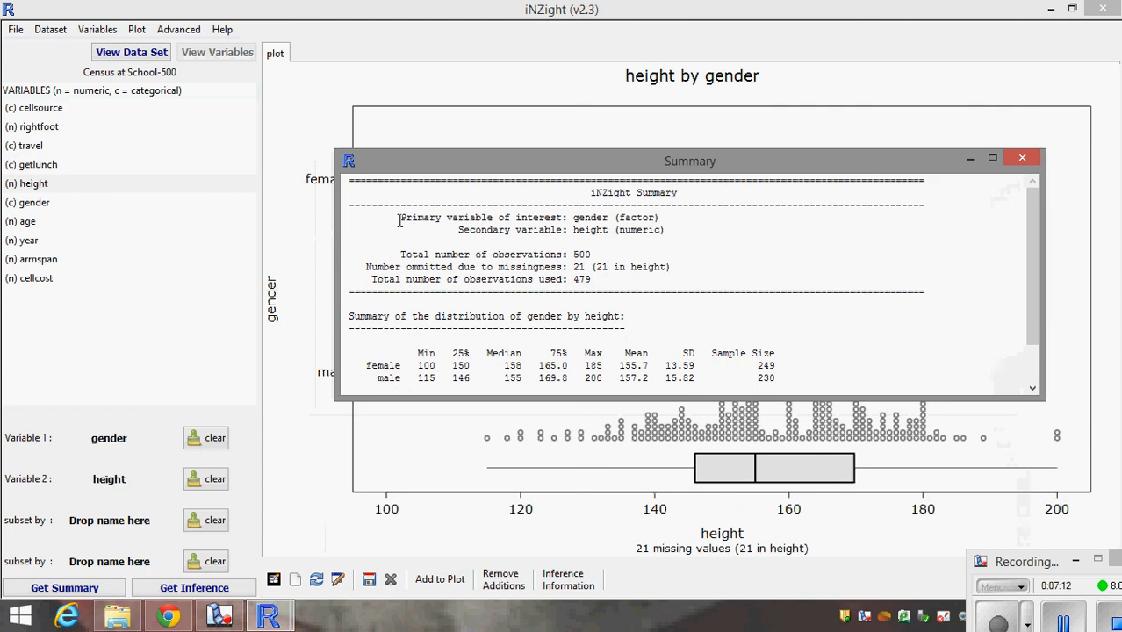
- Read the summary's primary and secondary variables, total observations, number omitted due to missingness and observations used
{"action": "left_click_drag", "start_coordinate": [400, 220], "coordinate": [572, 220]}
{"action": "left_click", "coordinate": [401, 242]}
{"action": "left_click_drag", "start_coordinate": [457, 230], "coordinate": [538, 230]}
{"action": "left_click", "coordinate": [596, 223]}
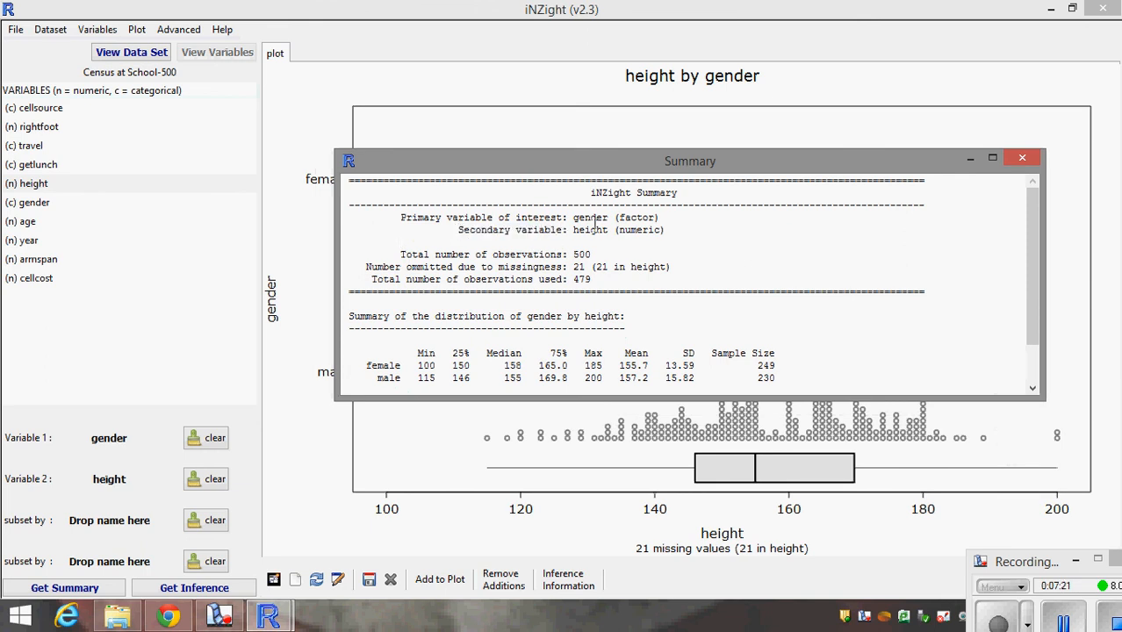
{"action": "left_click", "coordinate": [645, 236]}
{"action": "left_click_drag", "start_coordinate": [409, 255], "coordinate": [566, 253]}
{"action": "left_click", "coordinate": [580, 255]}
{"action": "left_click_drag", "start_coordinate": [366, 267], "coordinate": [566, 274]}
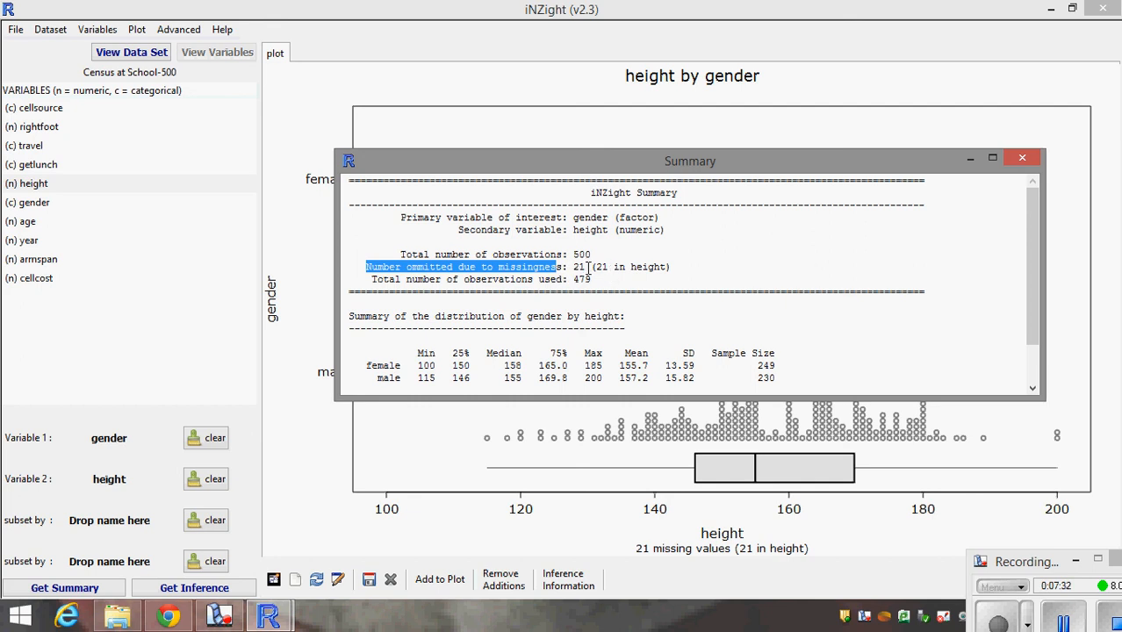
{"action": "left_click", "coordinate": [588, 267]}
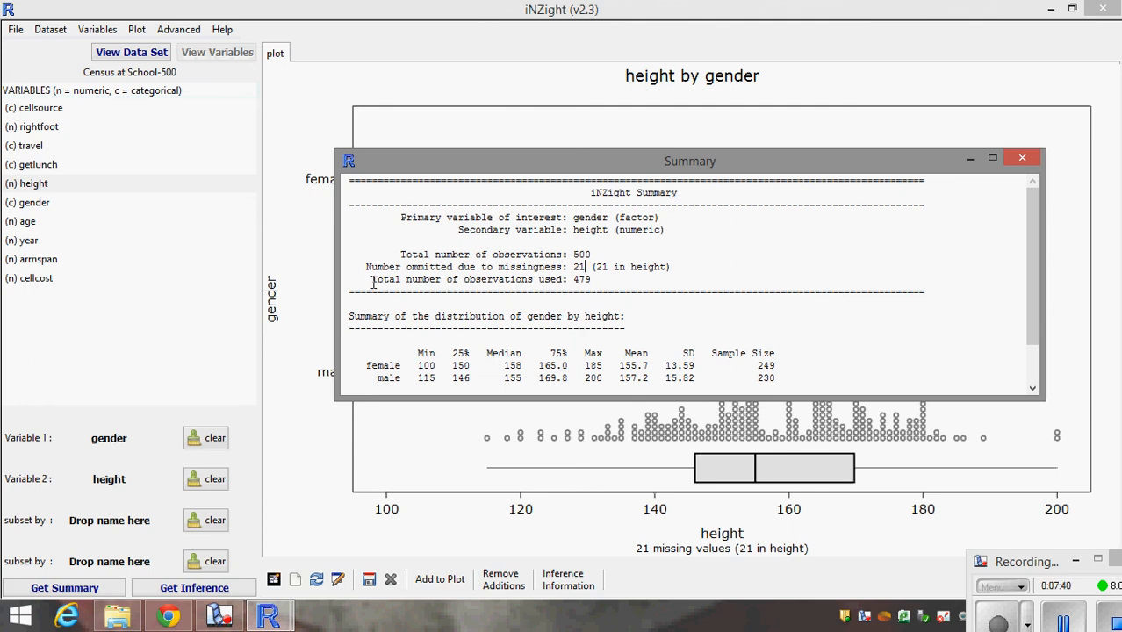
{"action": "left_click_drag", "start_coordinate": [372, 282], "coordinate": [563, 279]}
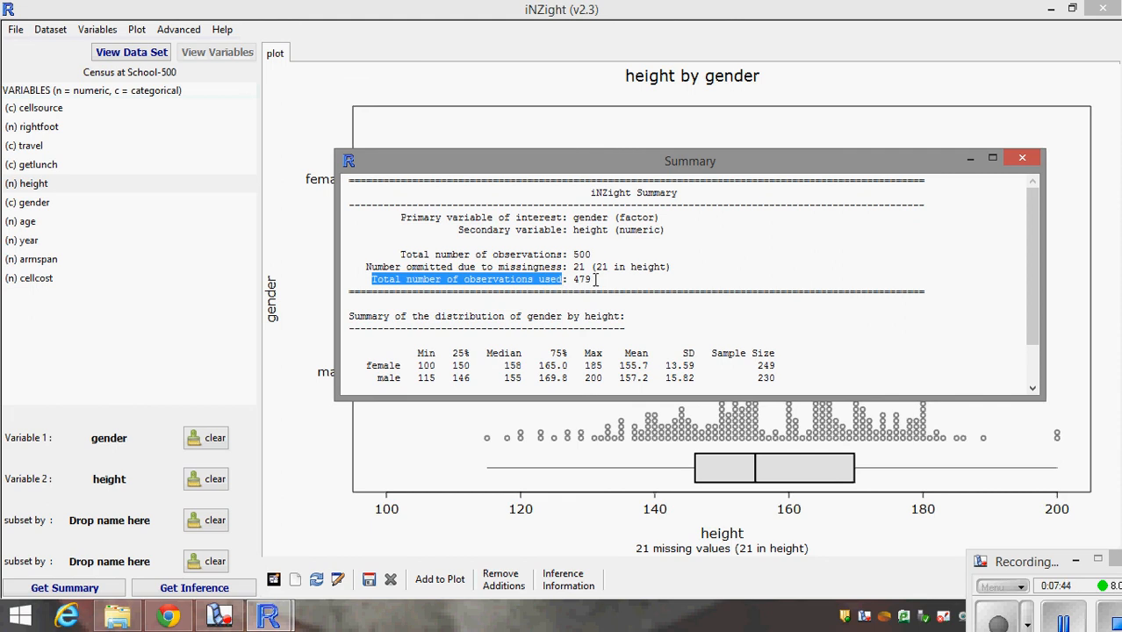
{"action": "left_click_drag", "start_coordinate": [596, 279], "coordinate": [574, 290]}
{"action": "double_click", "coordinate": [634, 317]}
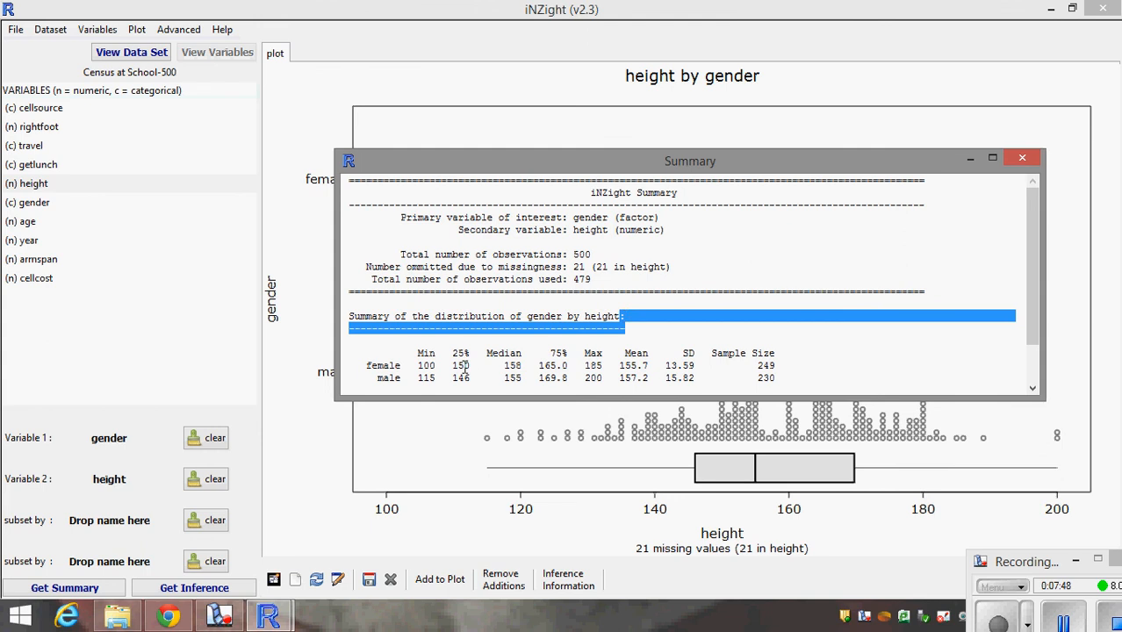
- Examine the female and male statistics in the summary, moving its window to compare them with the box plots and dot plots
{"action": "left_click", "coordinate": [413, 379]}
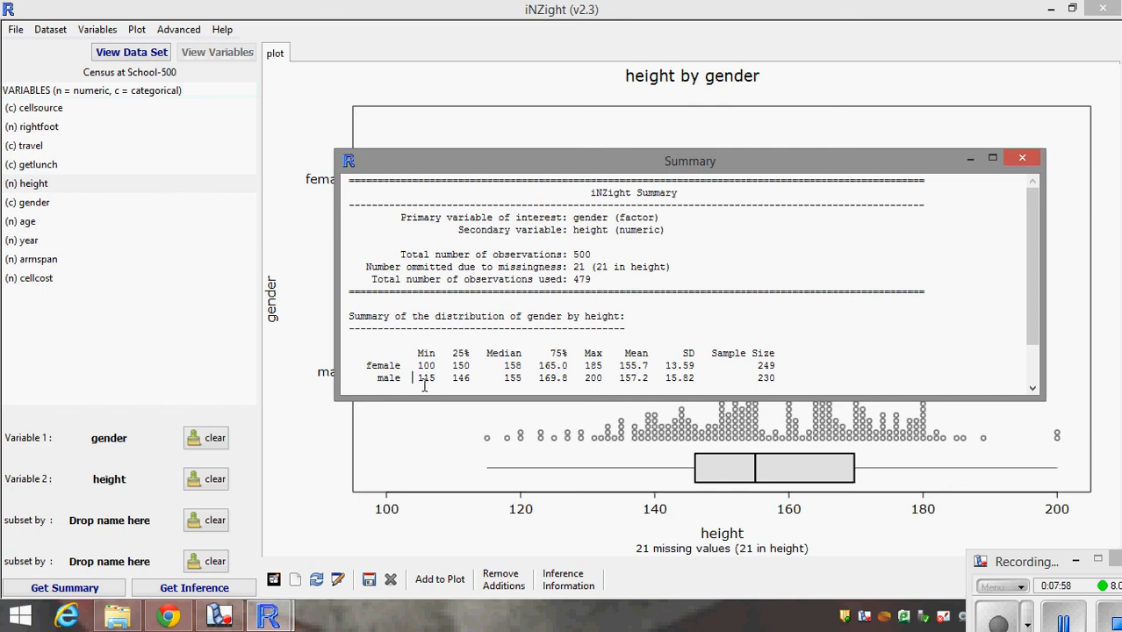
{"action": "left_click", "coordinate": [459, 353]}
{"action": "left_click_drag", "start_coordinate": [756, 168], "coordinate": [735, 20]}
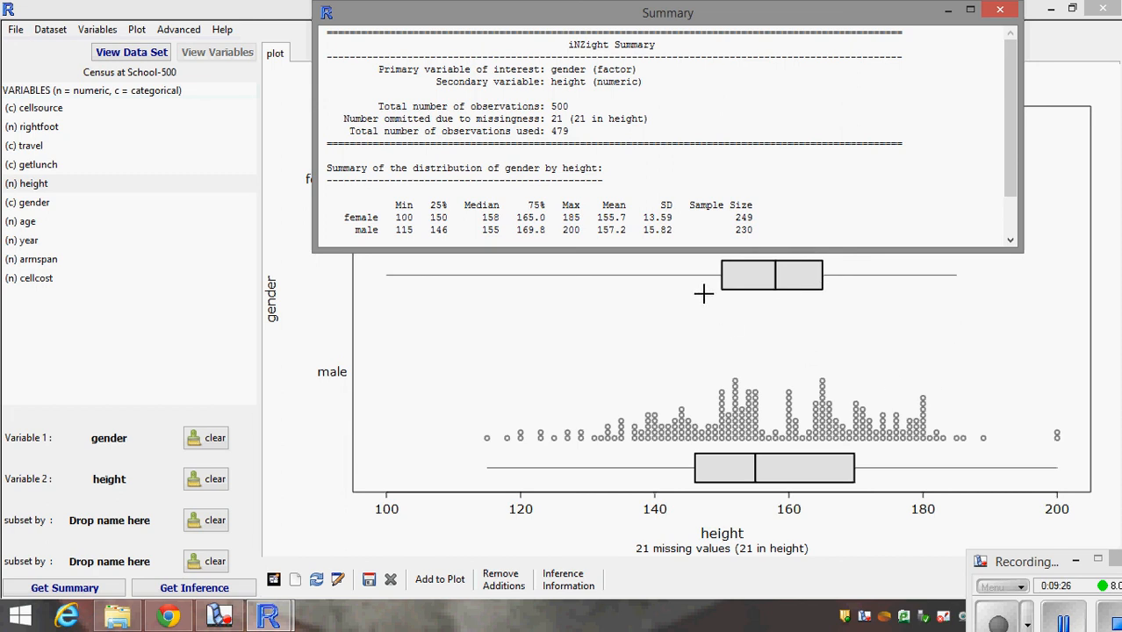
{"action": "left_click_drag", "start_coordinate": [766, 23], "coordinate": [774, 274]}
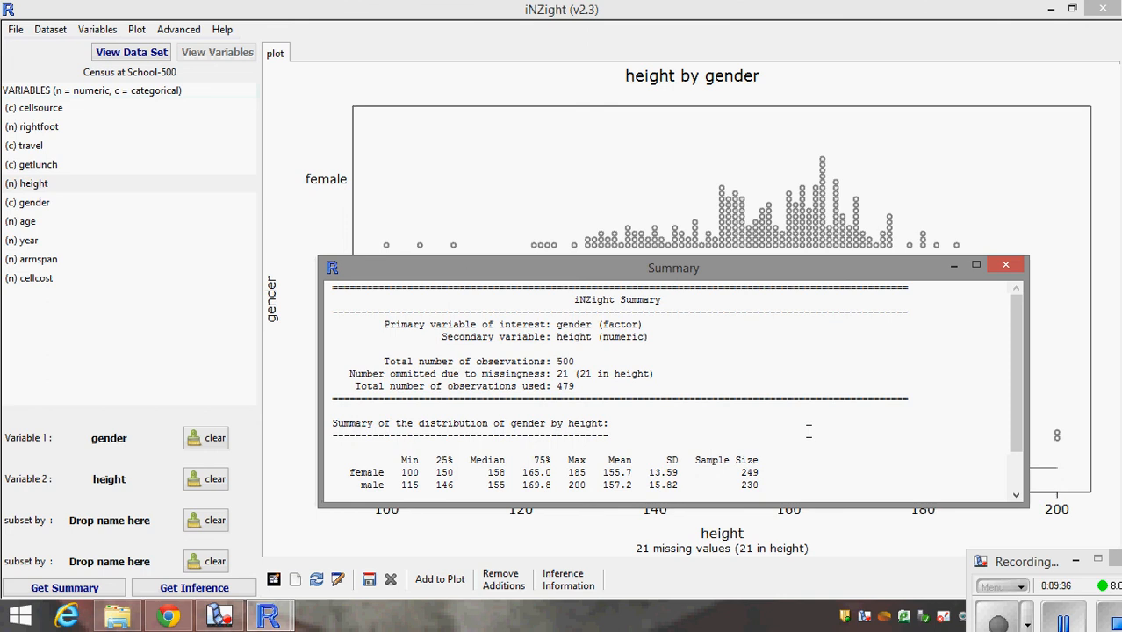
{"action": "mouse_move", "coordinate": [1037, 569]}
{"action": "left_mouse_down"}
{"action": "mouse_move", "coordinate": [988, 511]}
{"action": "mouse_move", "coordinate": [1022, 569]}
{"action": "mouse_move", "coordinate": [1032, 565]}
{"action": "left_mouse_up"}
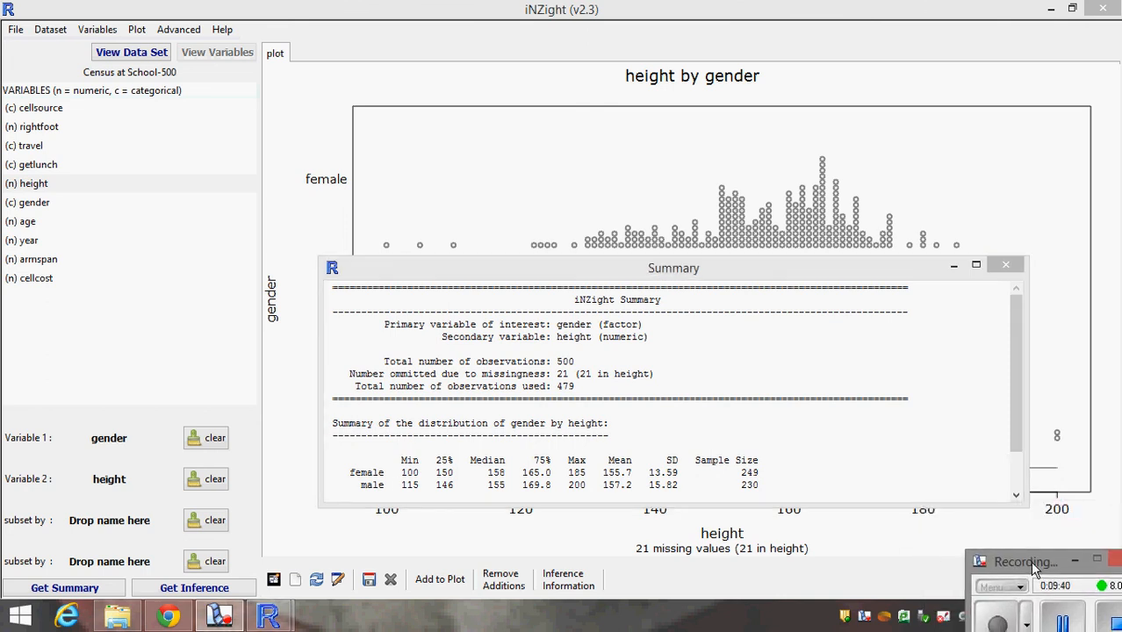